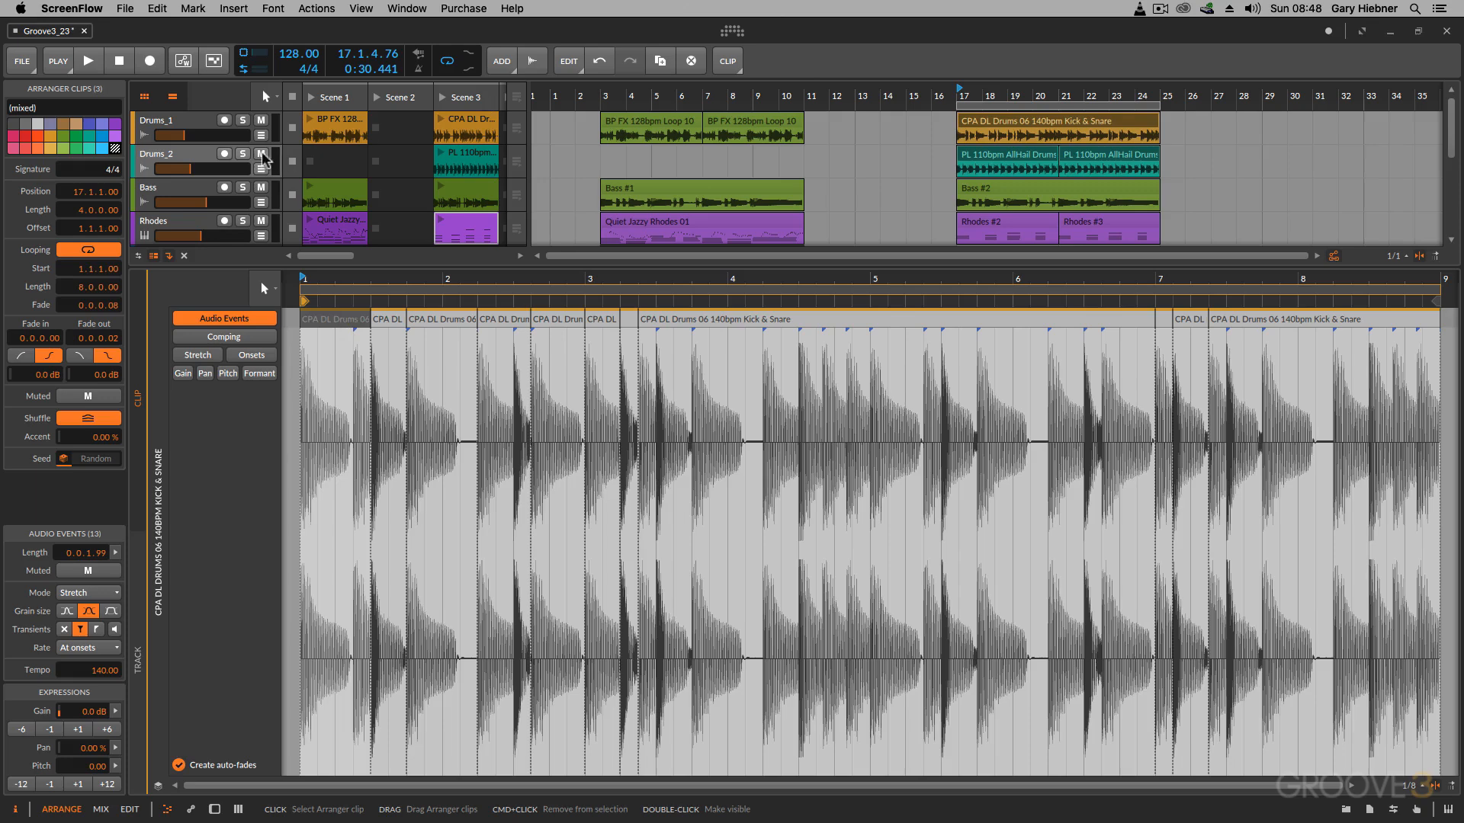
Step: Solo the Drums_2 track and audition it from bar 17
click(243, 154)
key(space)
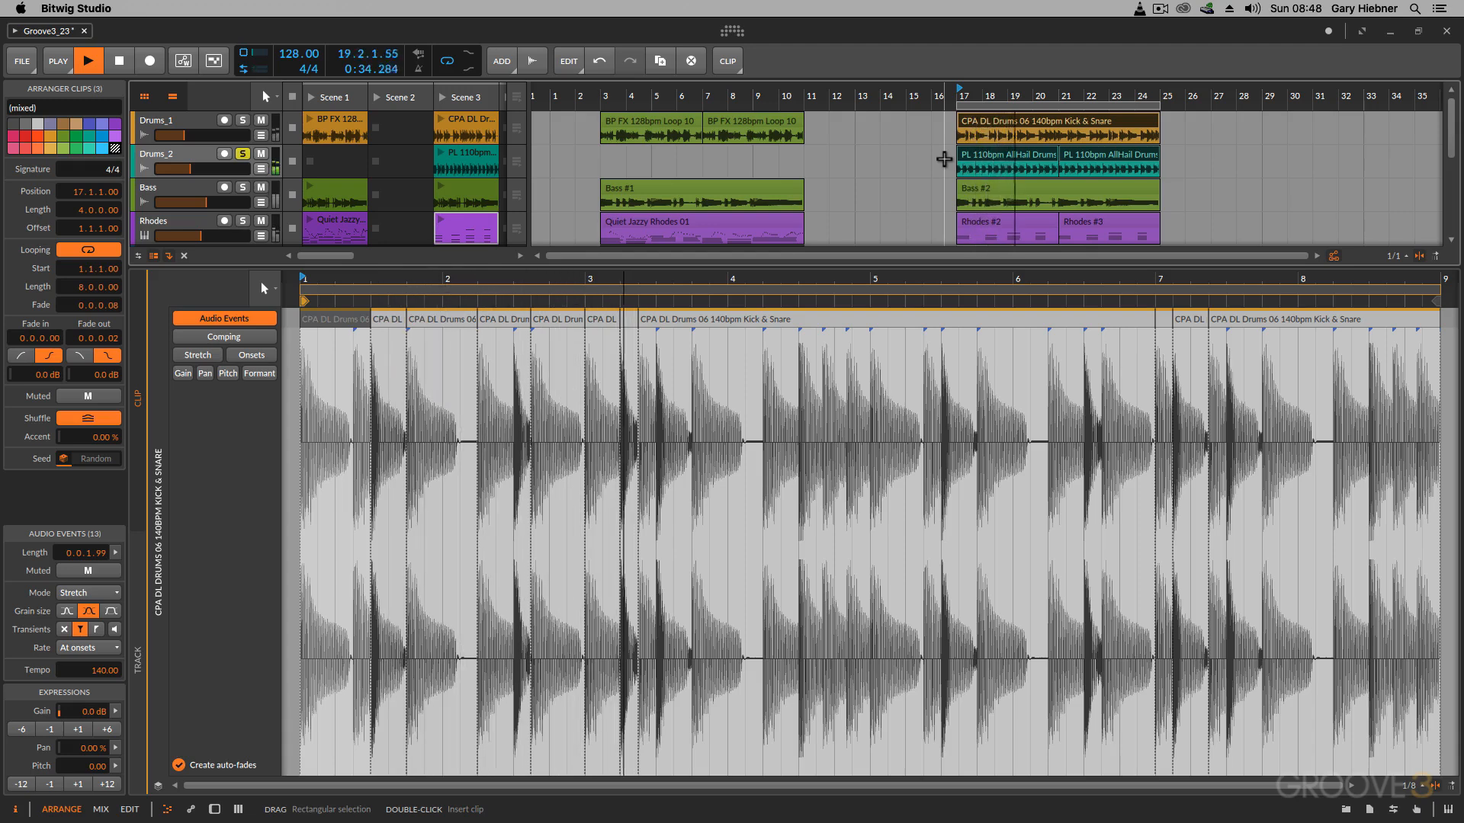
key(space)
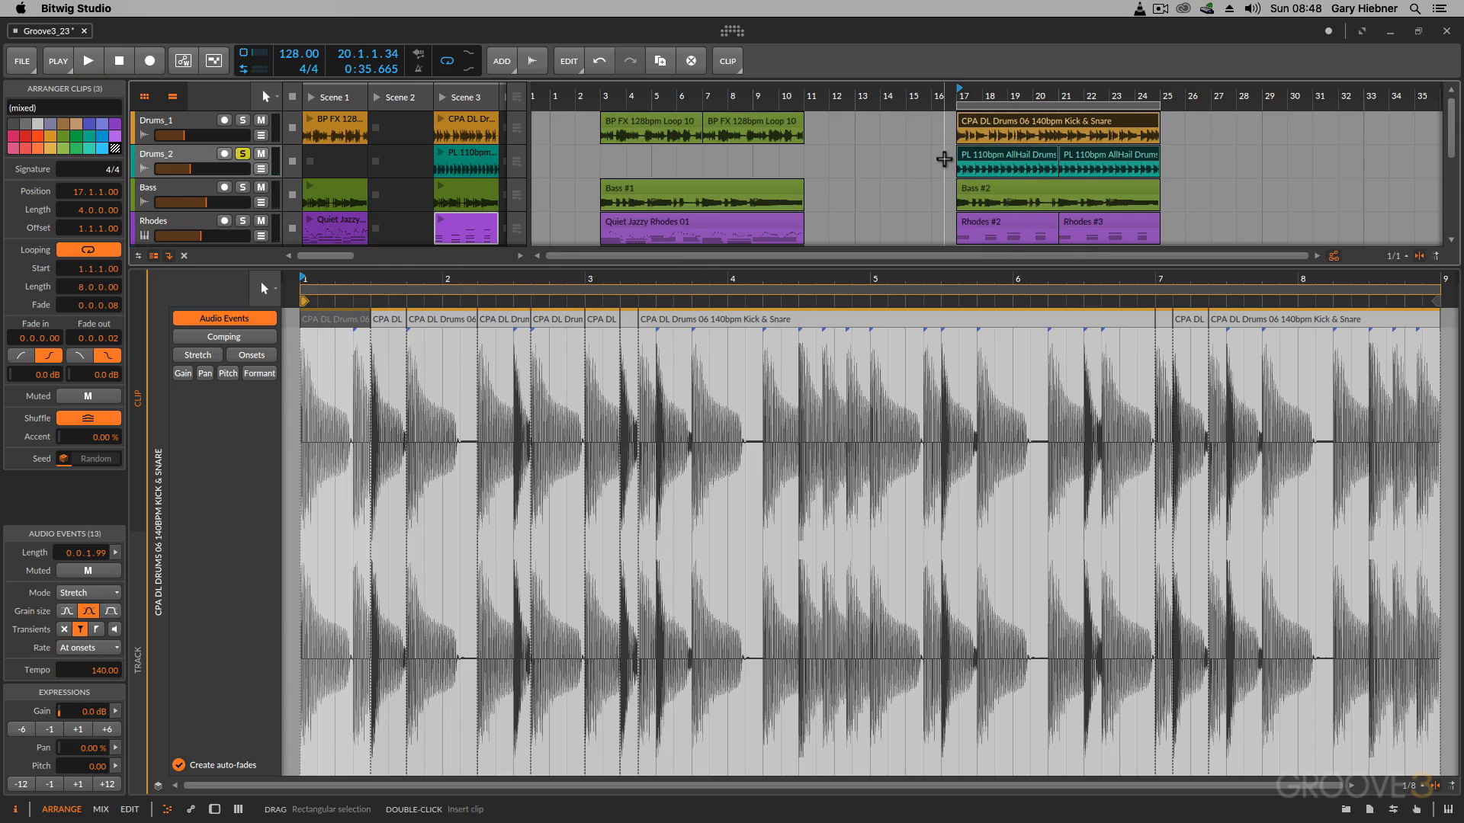
Step: Turn on layered editing for the Drums_1 Kick & Snare clip and add both Drums_2 AllHail clips as layers
click(977, 121)
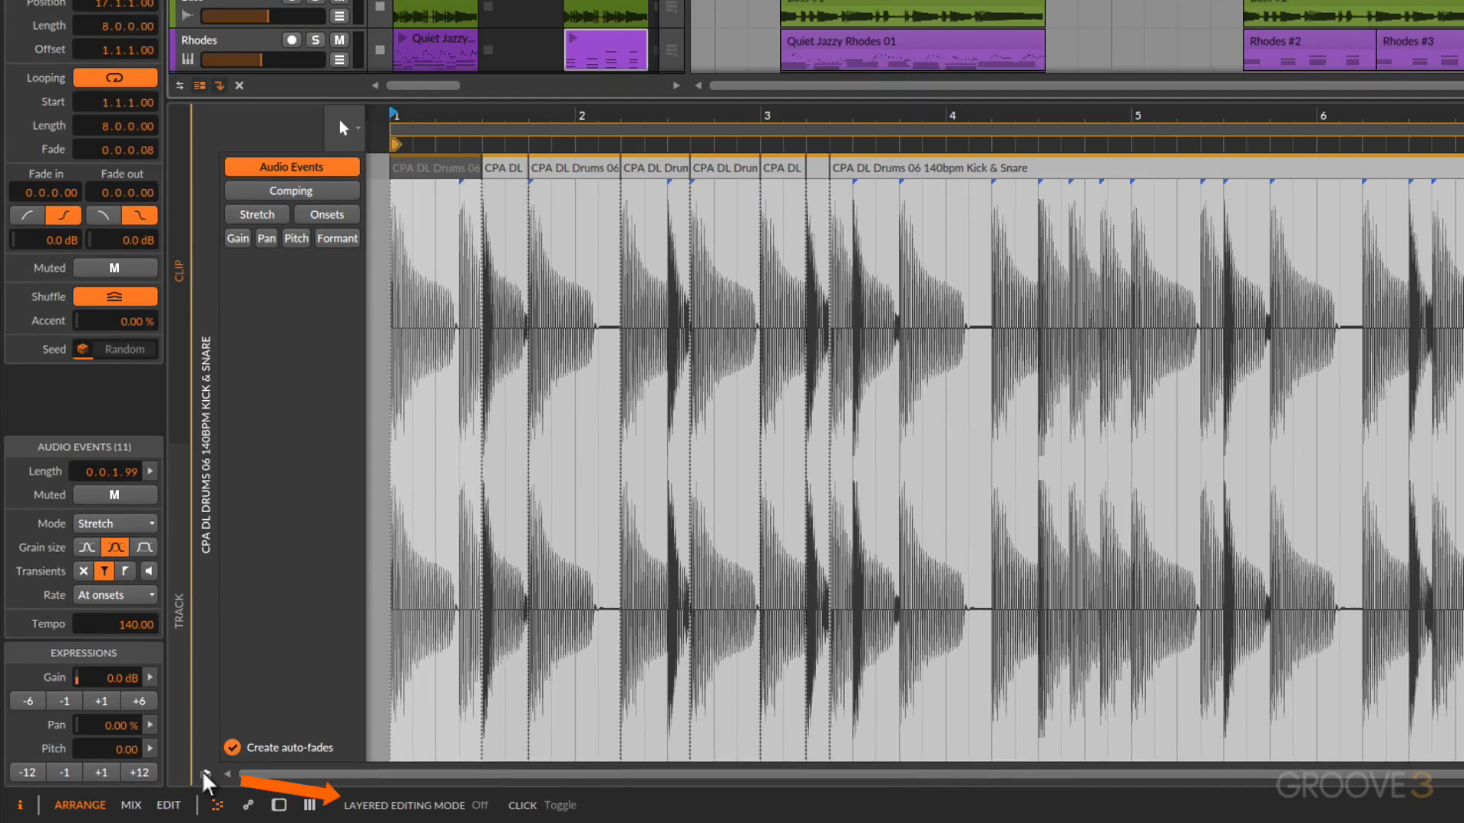
click(205, 774)
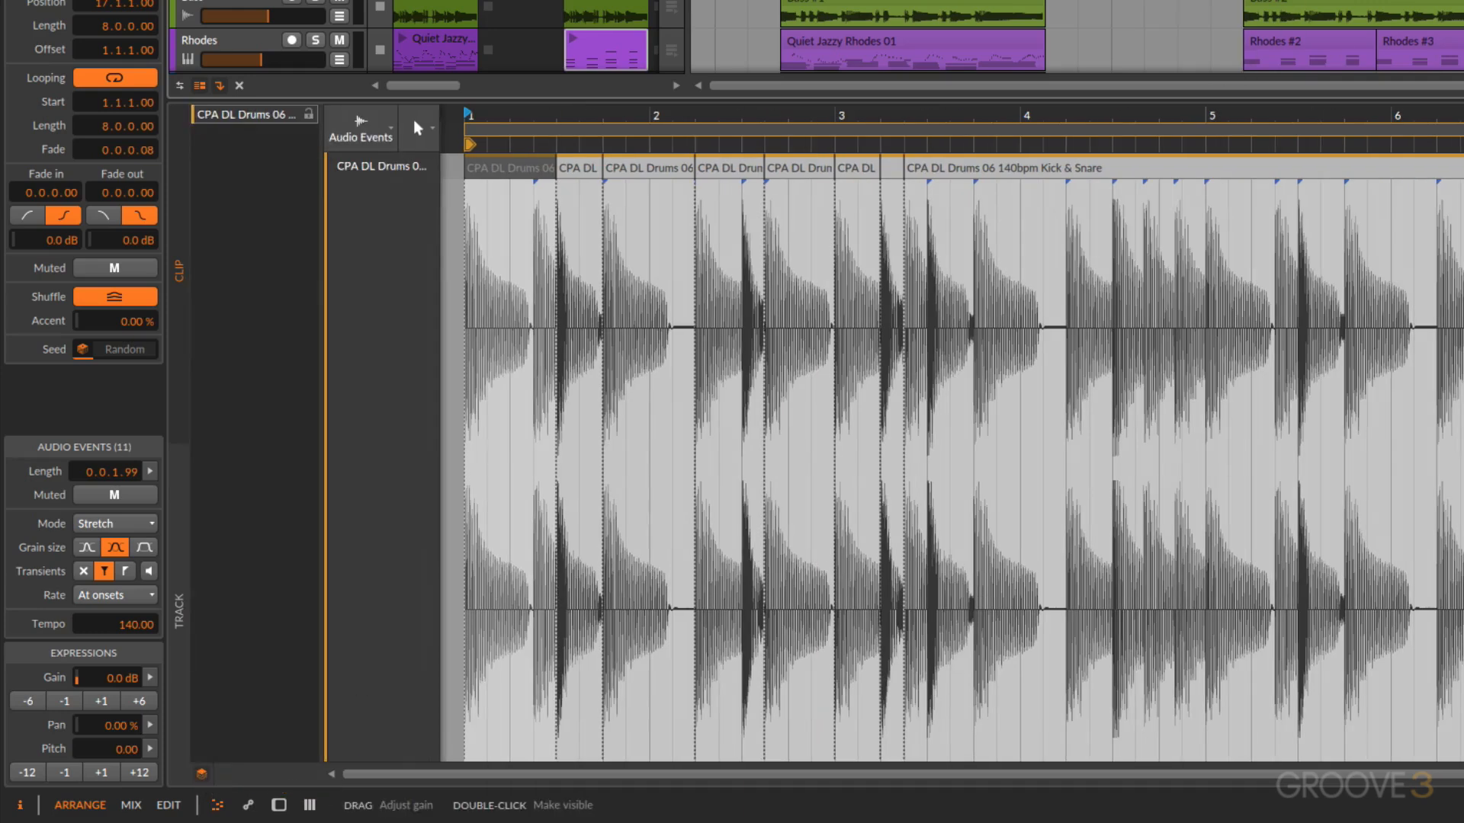
shift+click(1295, 2)
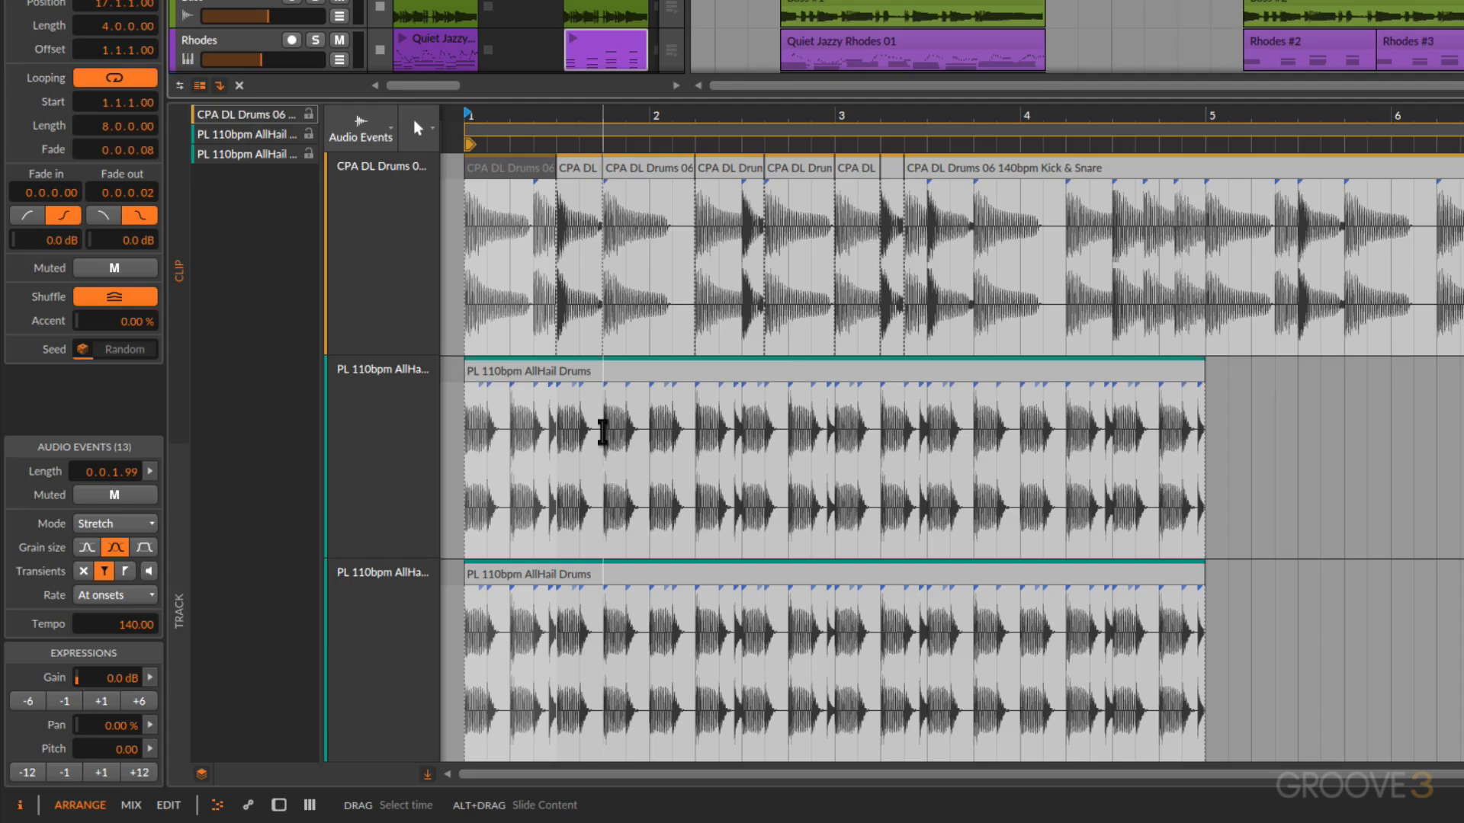
Step: Select the first AllHail Drums event and play it back, examining its opening hits at closer range
click(515, 375)
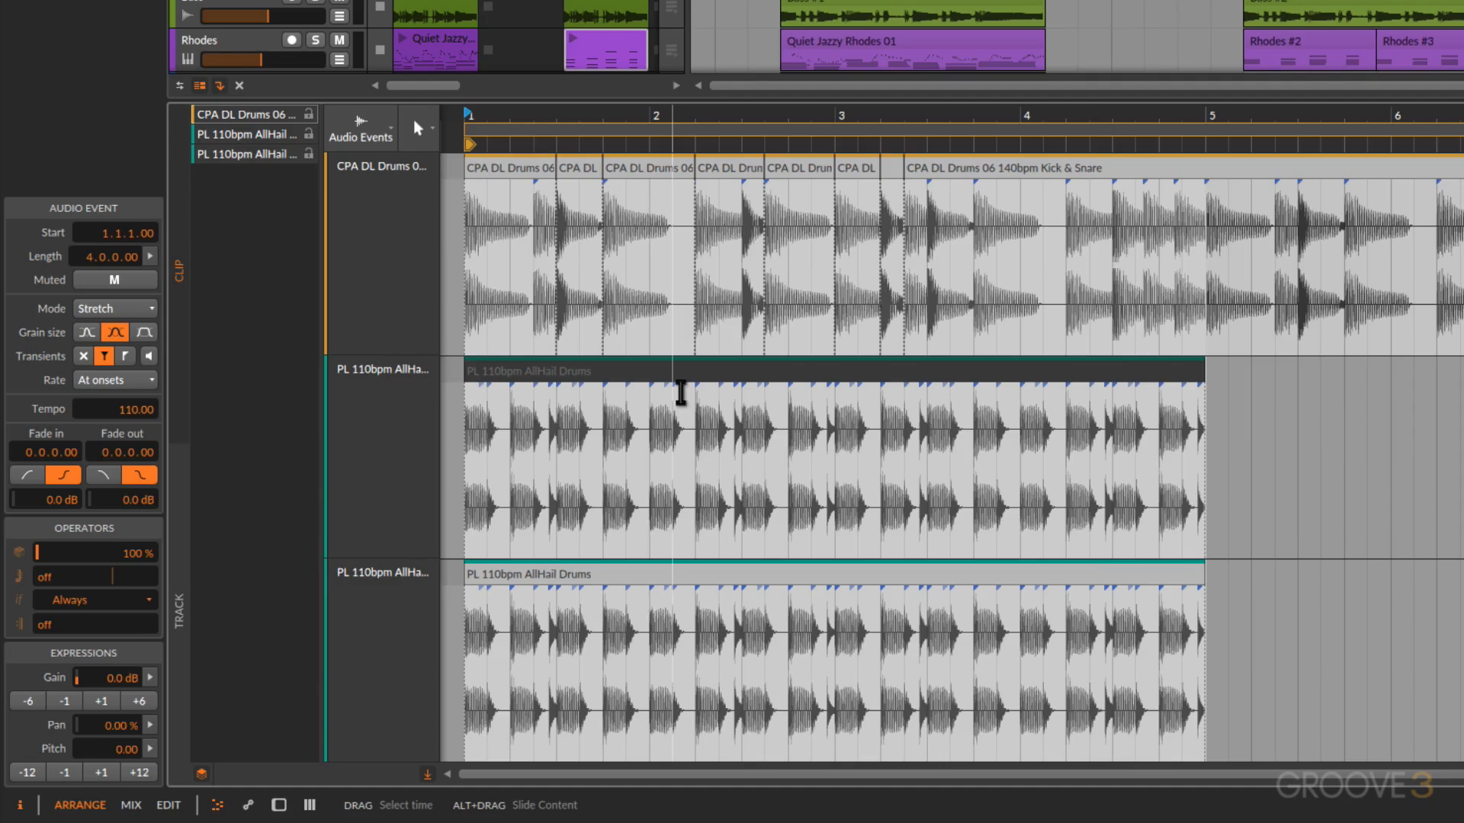
key(space)
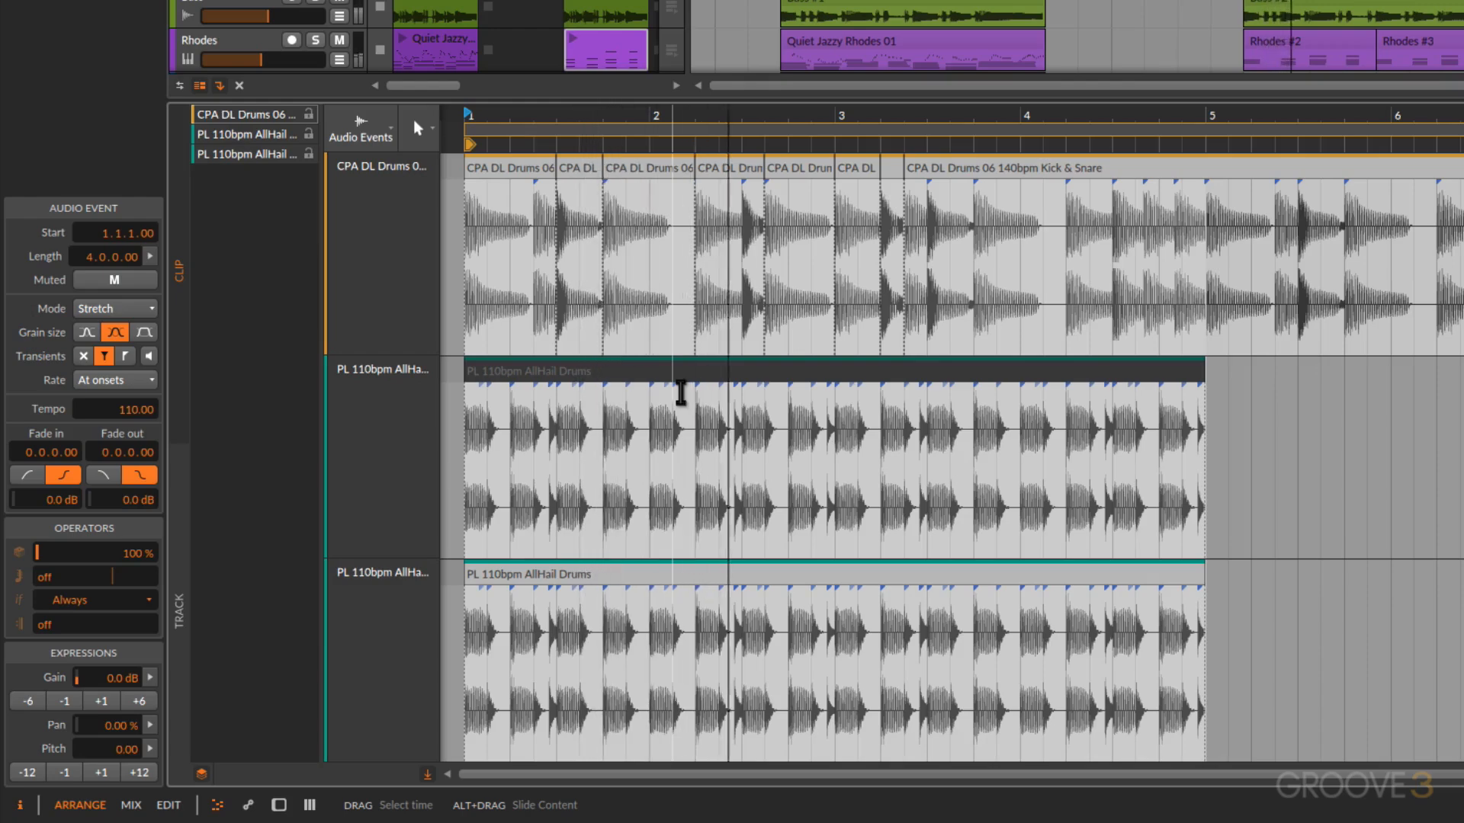
key(space)
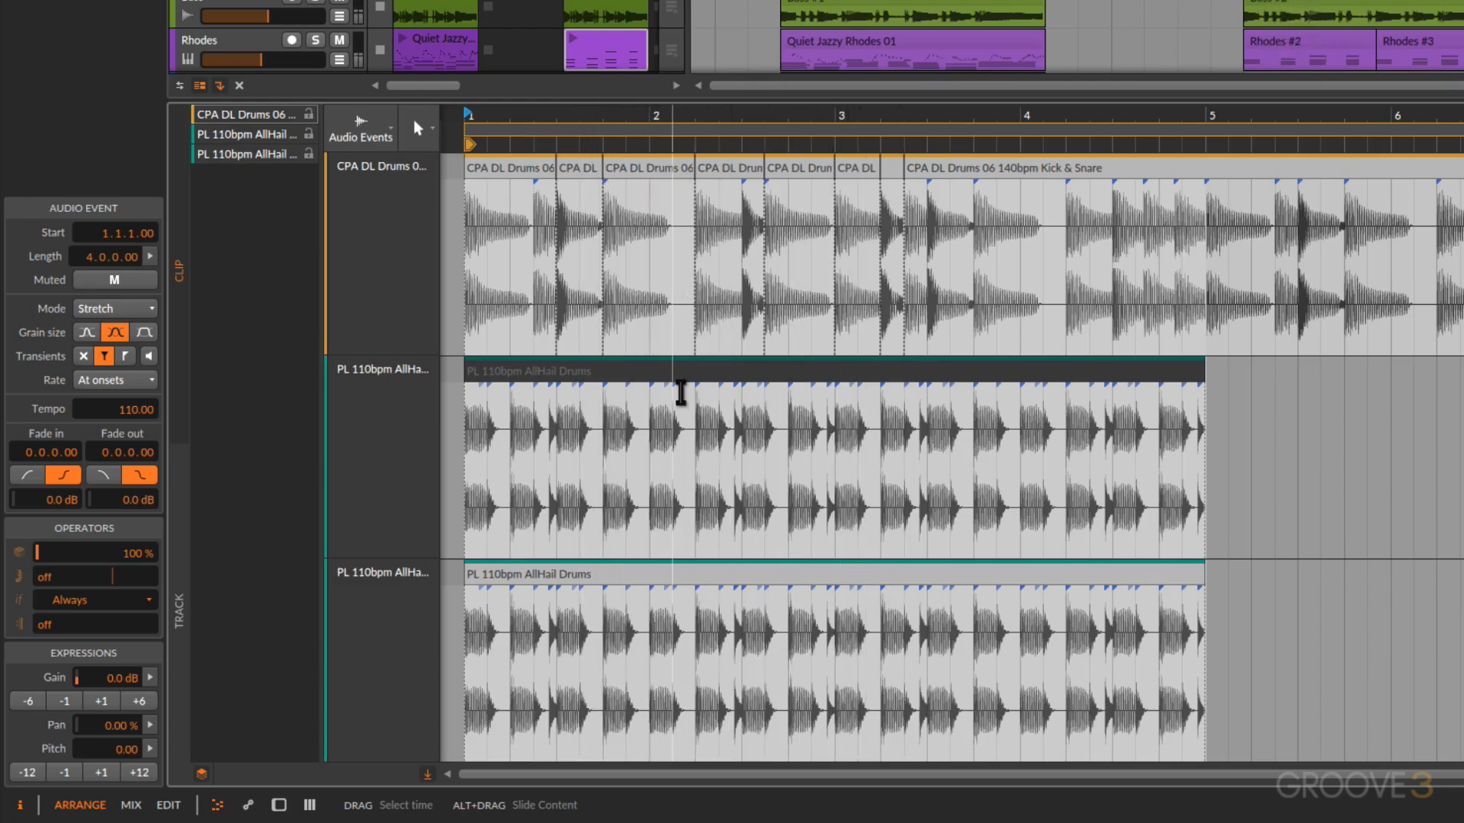
drag(544, 114, 550, 428)
key(space)
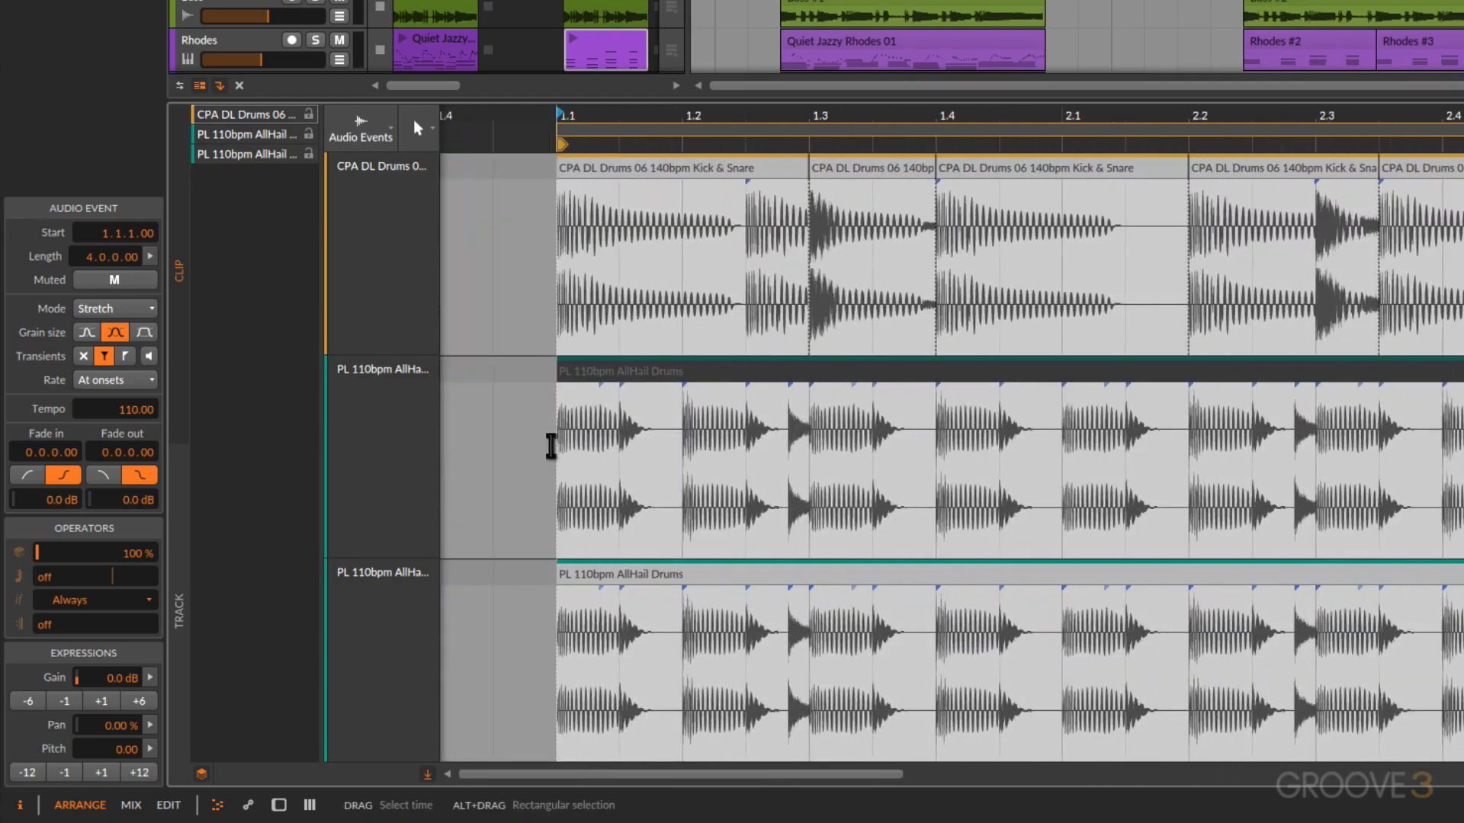
key(space)
Step: Split the first AllHail Drums event at 1.1.2.34 and 1.2, and select the slice between the cuts
key(3)
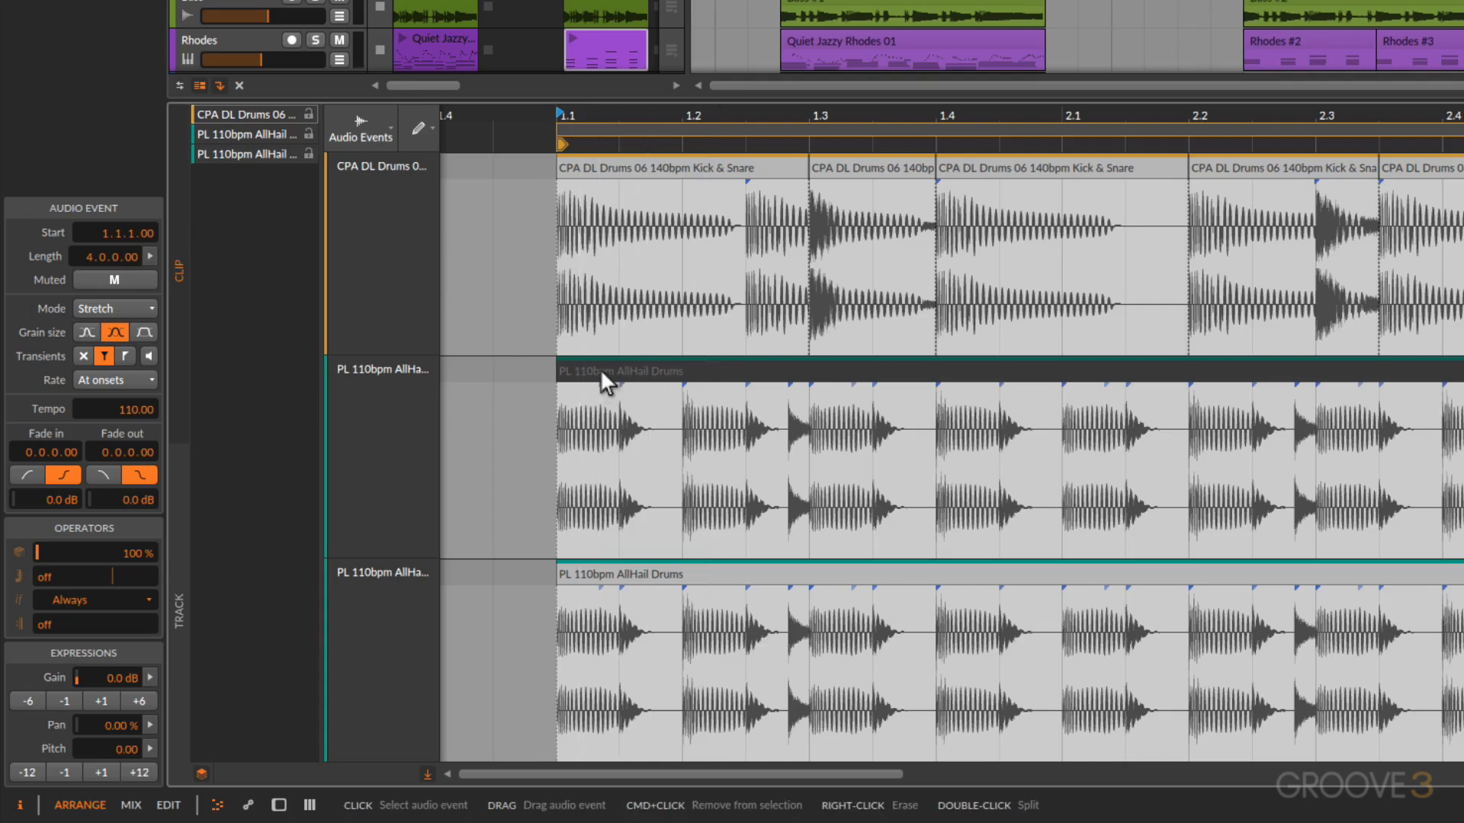
key(5)
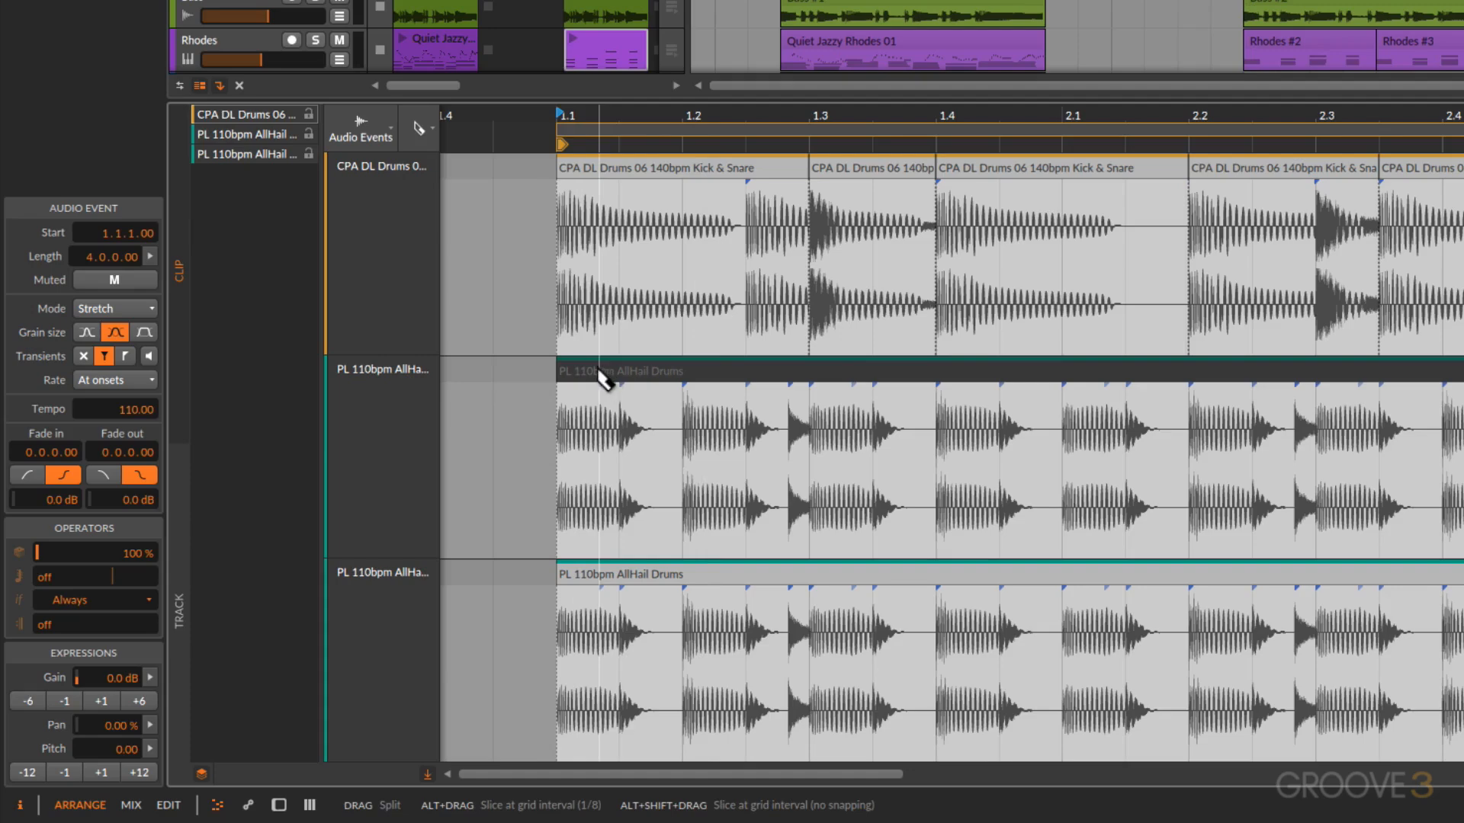
click(597, 371)
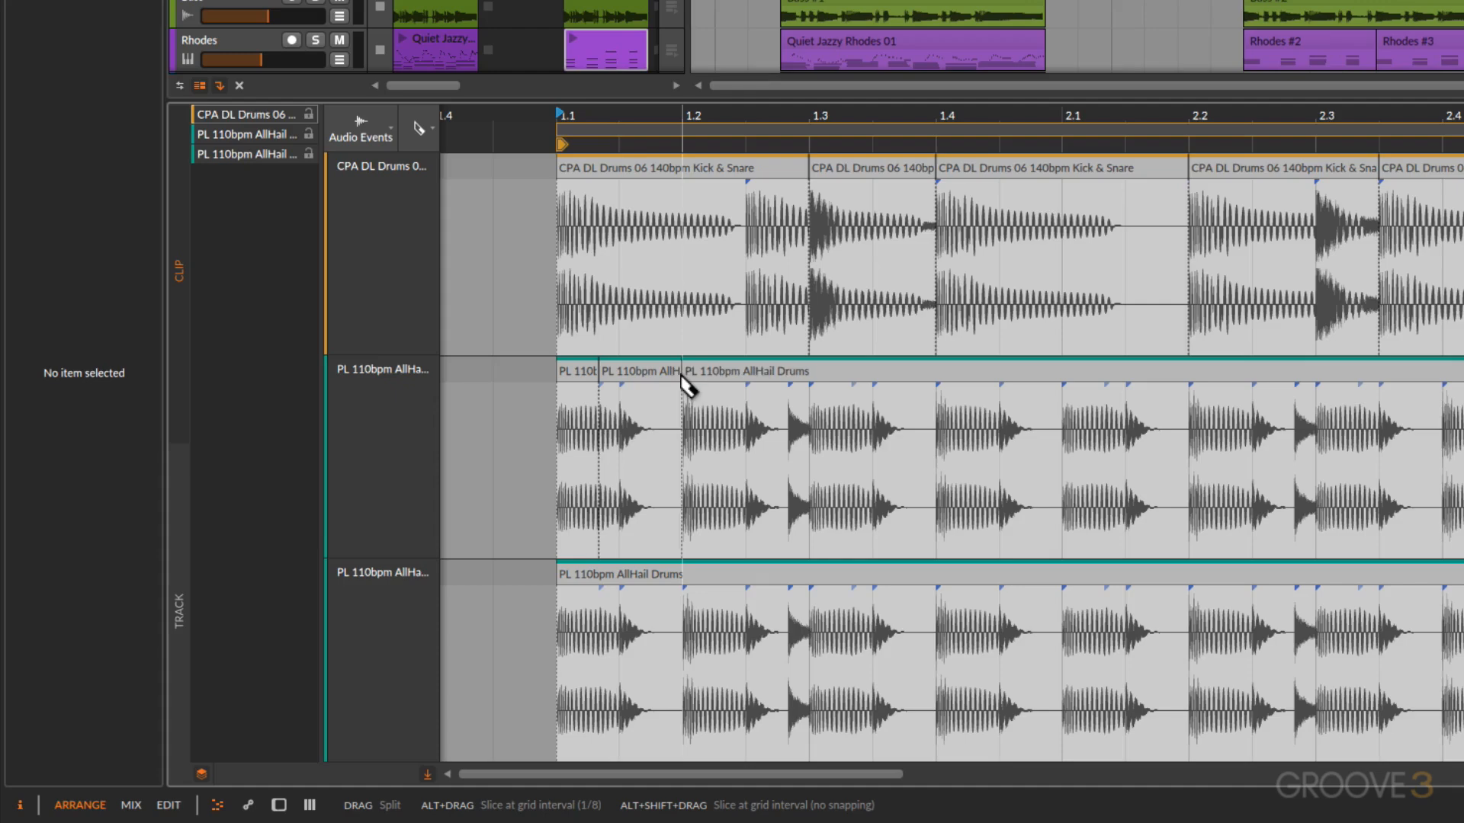
key(1)
click(645, 371)
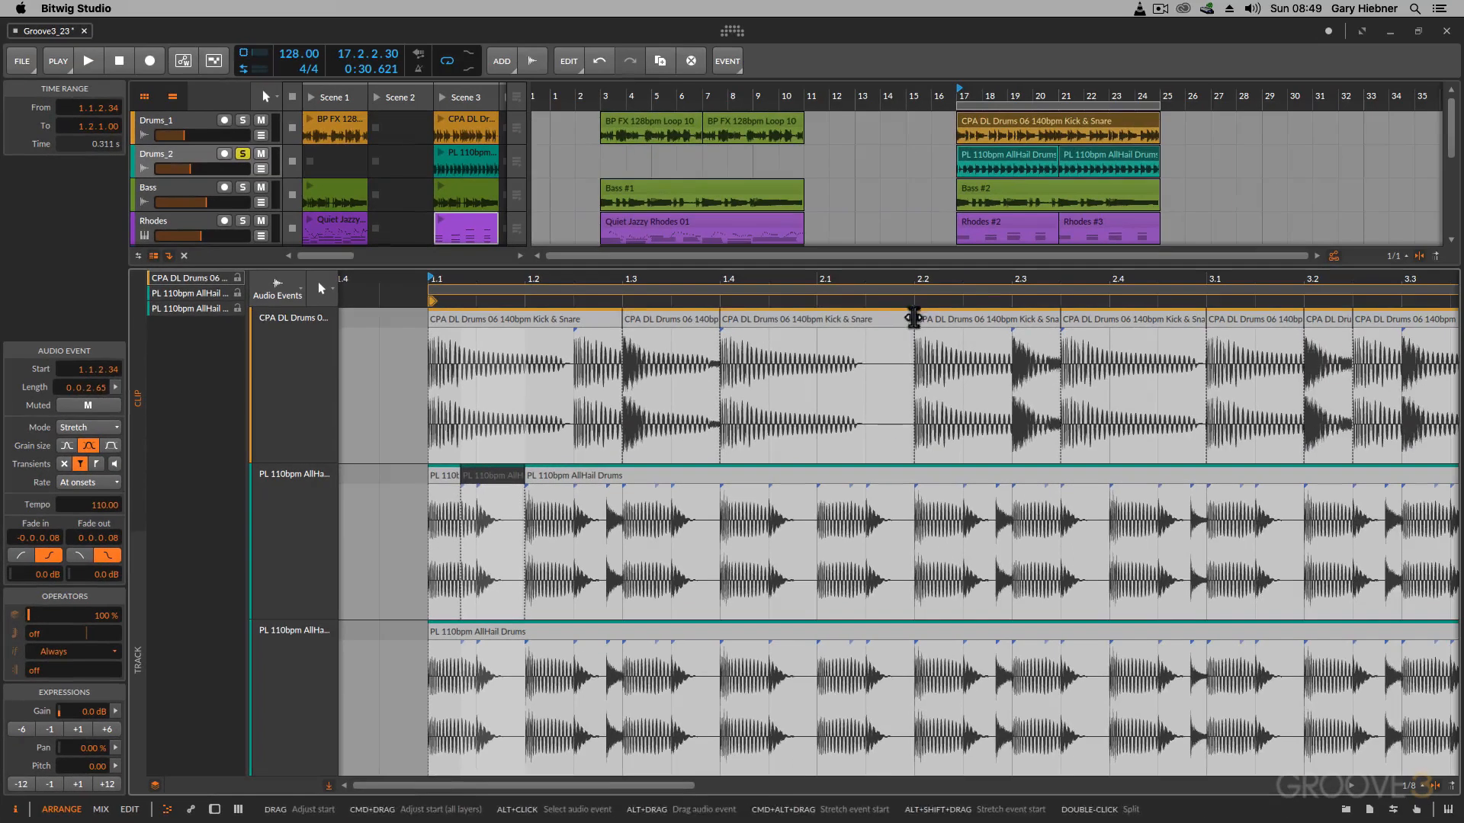
Step: Fill the end of the Kick & Snare event before 2.2 with a copy of the AllHail slice at 2.1.2.34, with no gap before it
drag(1186, 167, 1054, 179)
drag(810, 328, 810, 328)
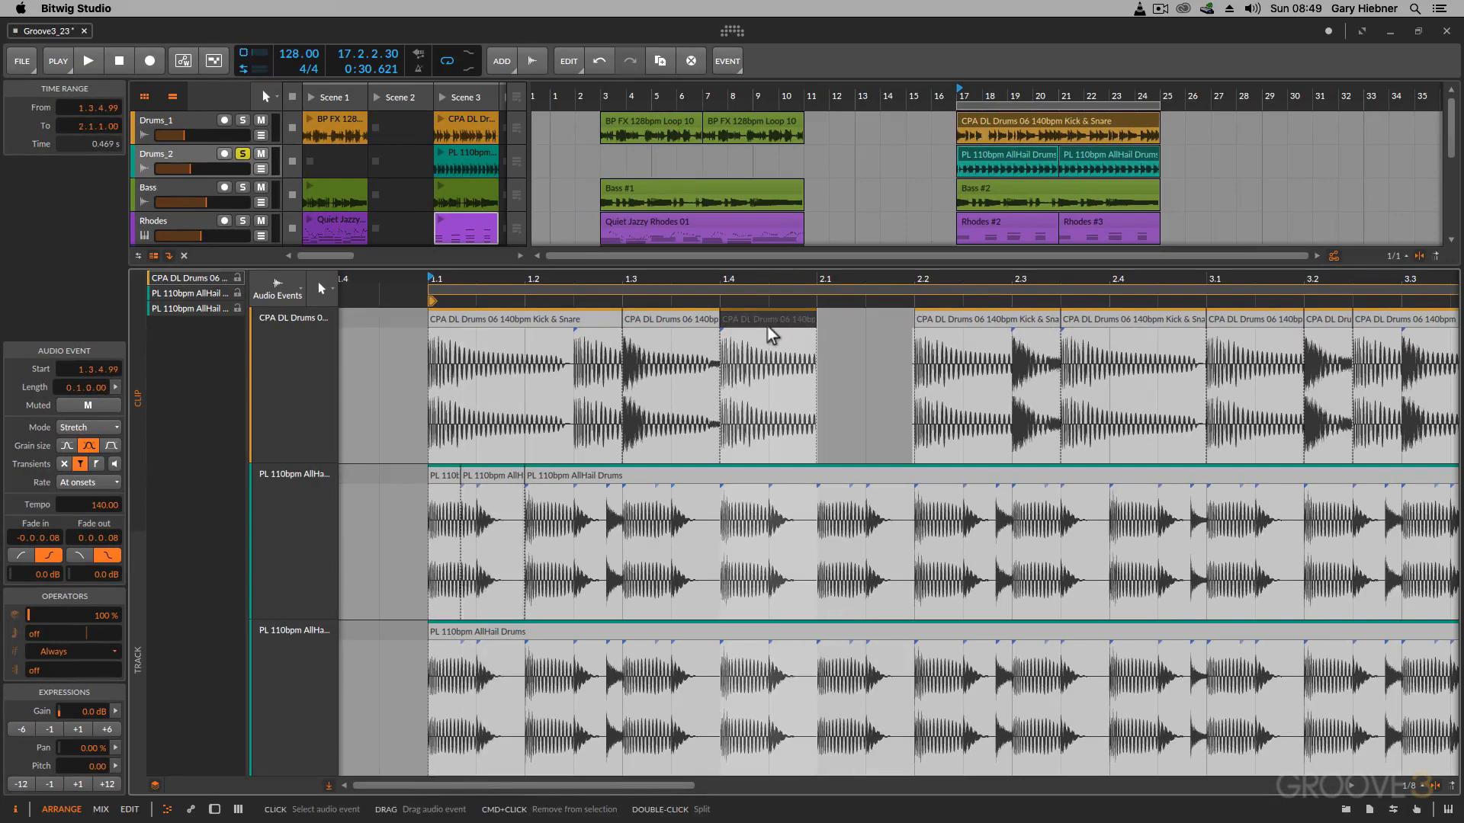
drag(496, 479, 866, 425)
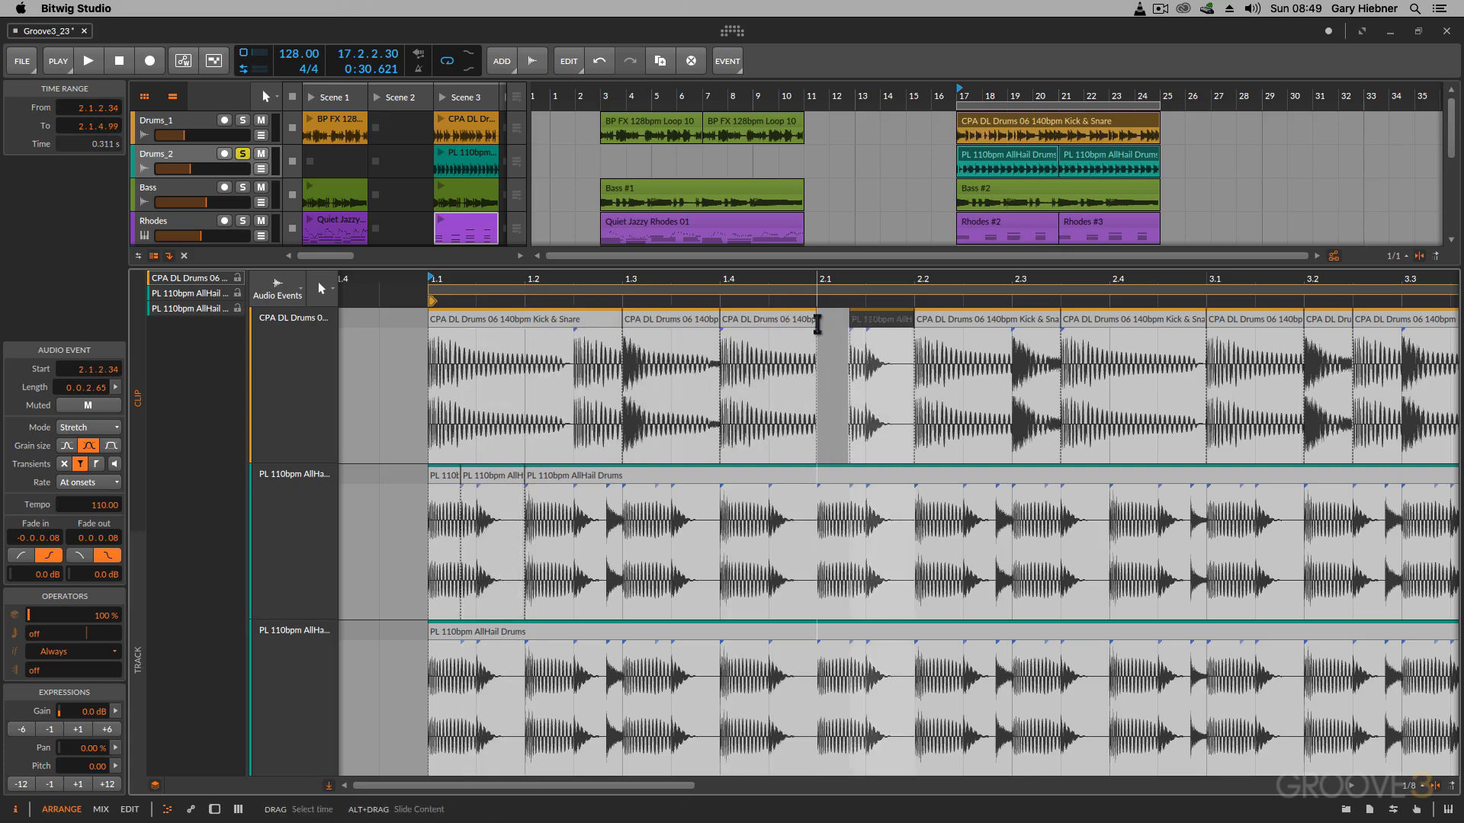
drag(823, 321, 848, 320)
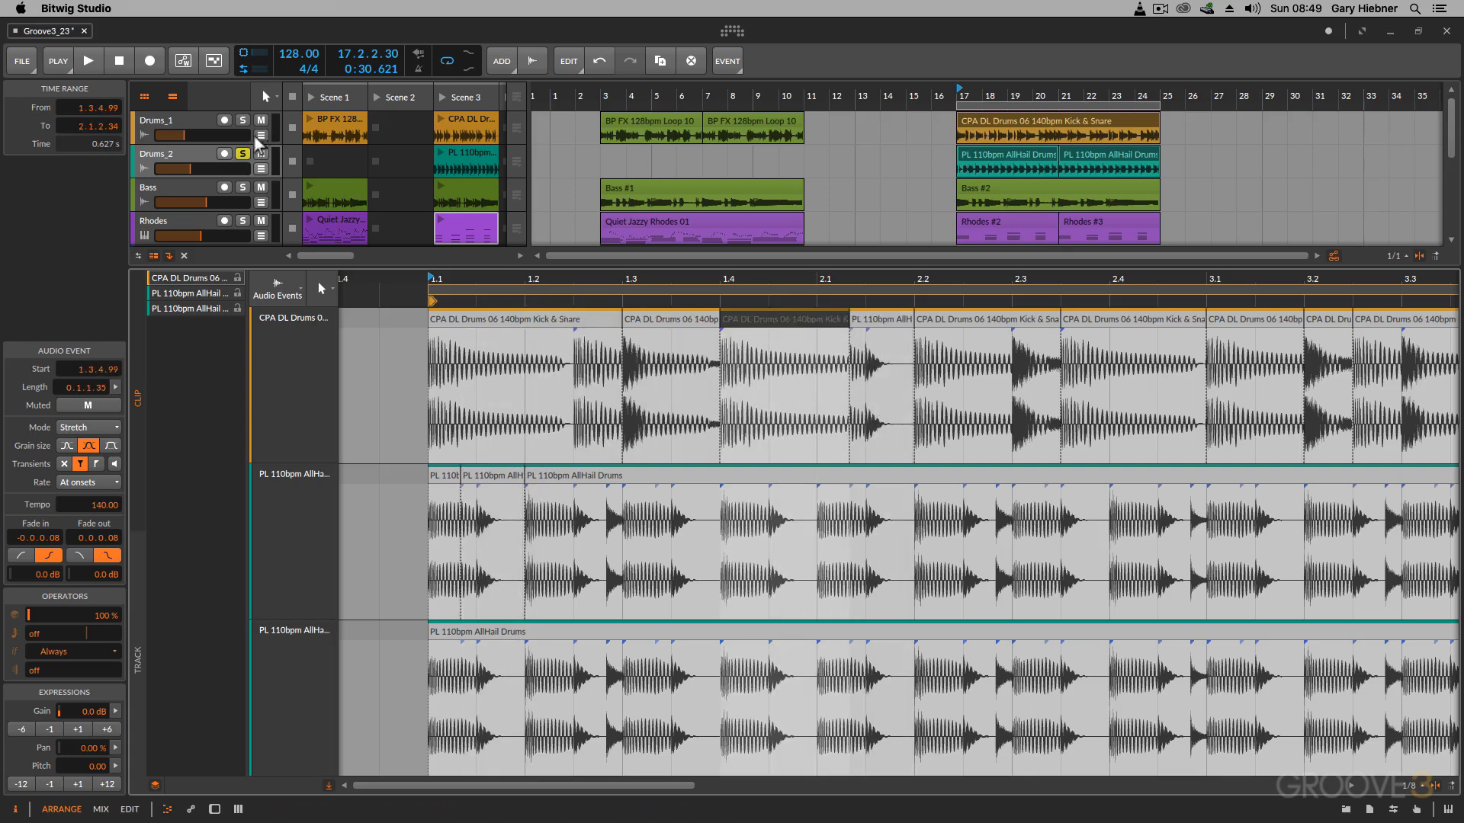
Step: Switch solo from Drums_2 to Drums_1 and play back the edited Kick & Snare clip
click(243, 154)
click(242, 120)
key(space)
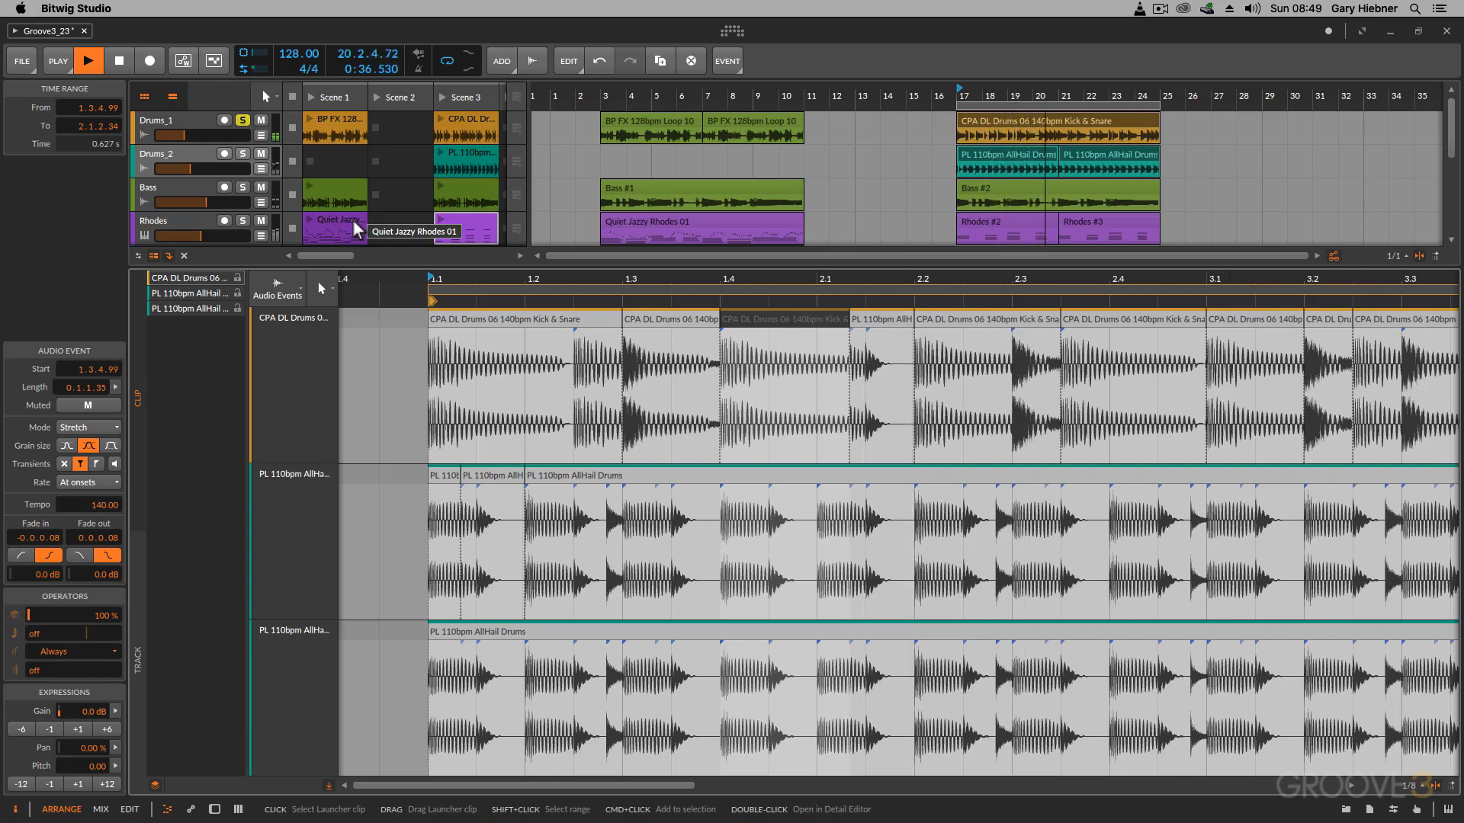
key(space)
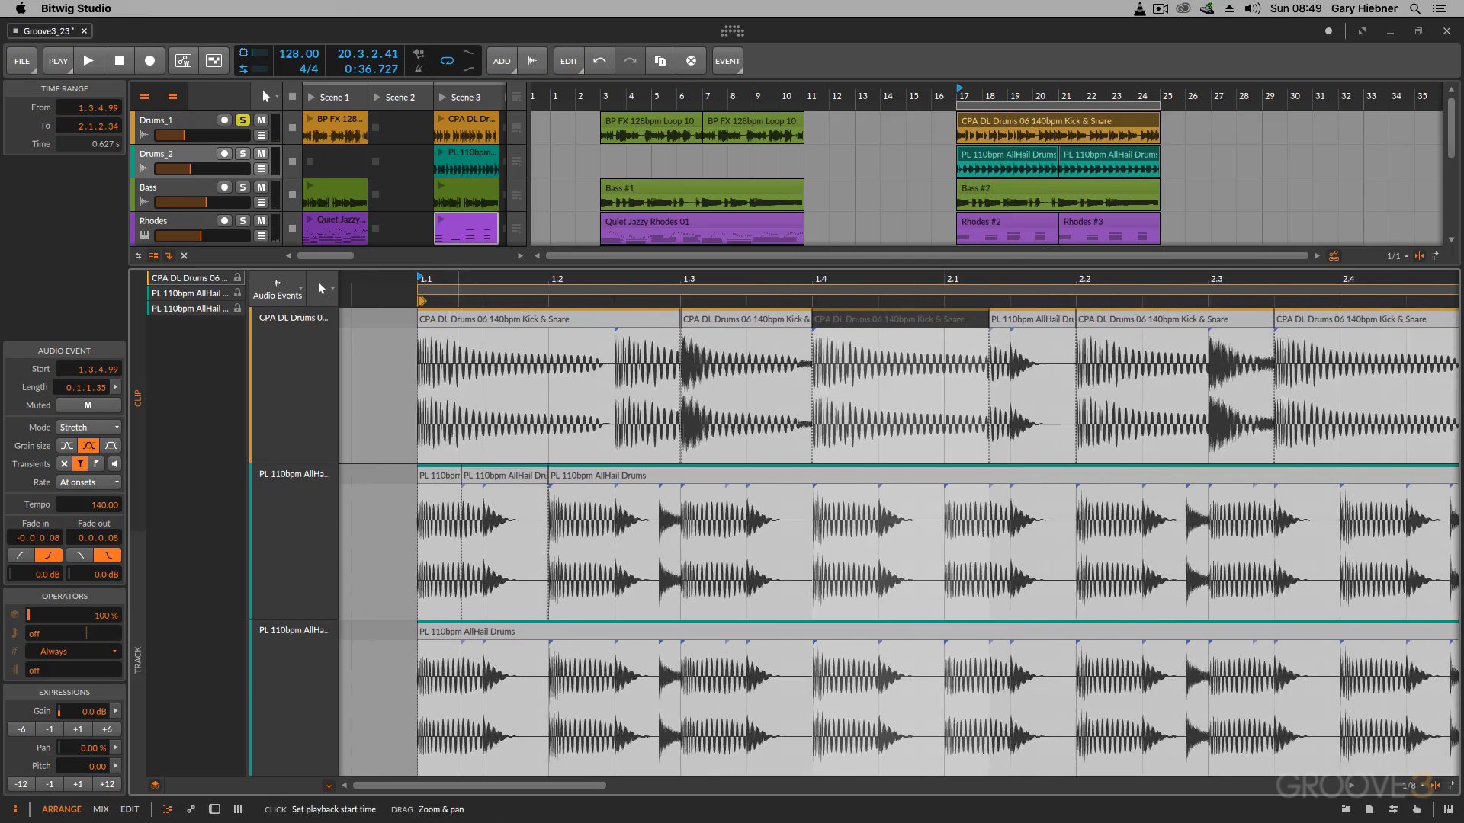
Step: Cut out the Kick & Snare section from 4.1 to 4.2, copy the AllHail slice in before 4.2, and extend the preceding event to meet it
drag(458, 279, 461, 279)
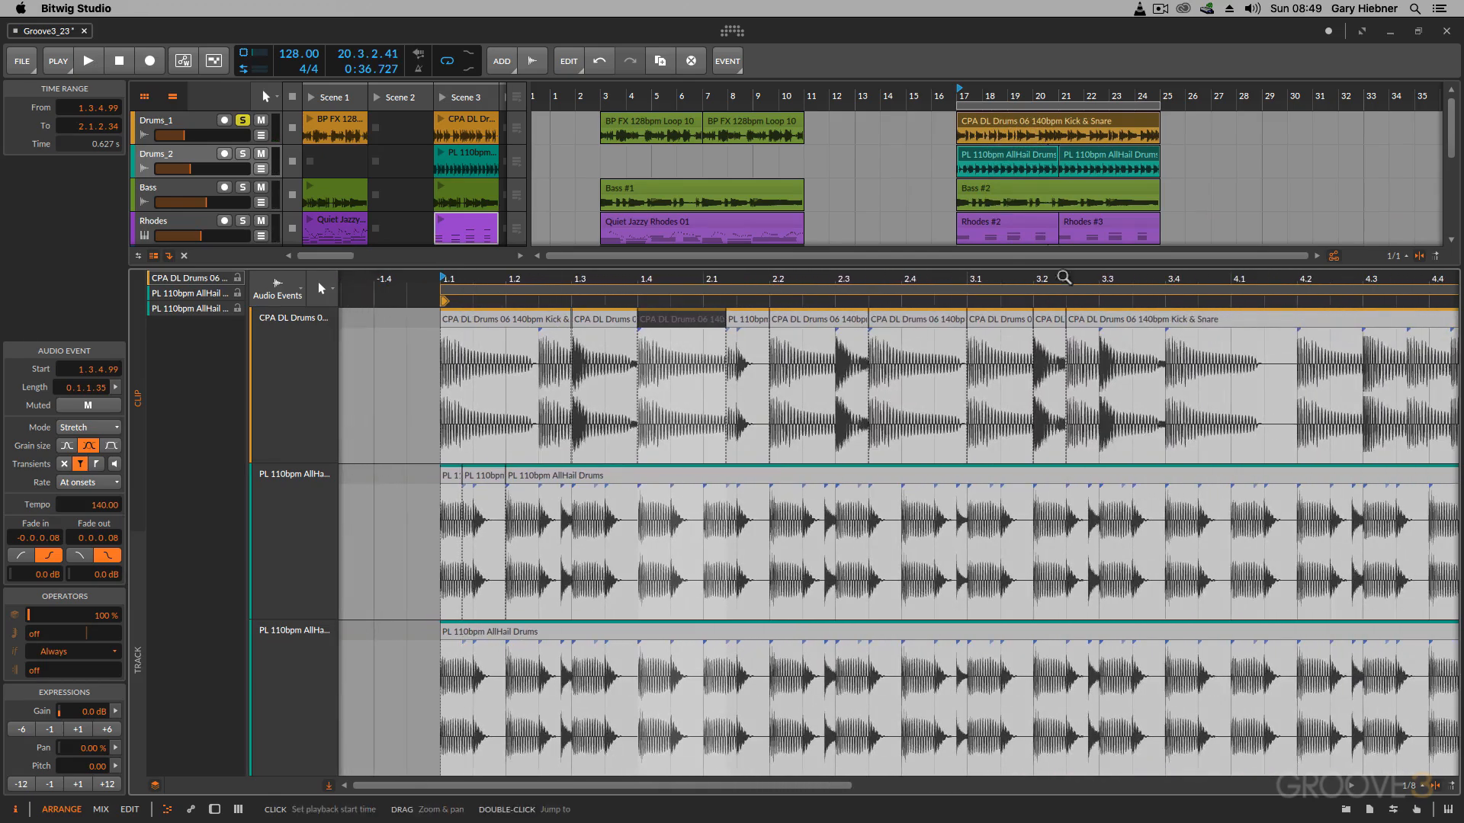
key(5)
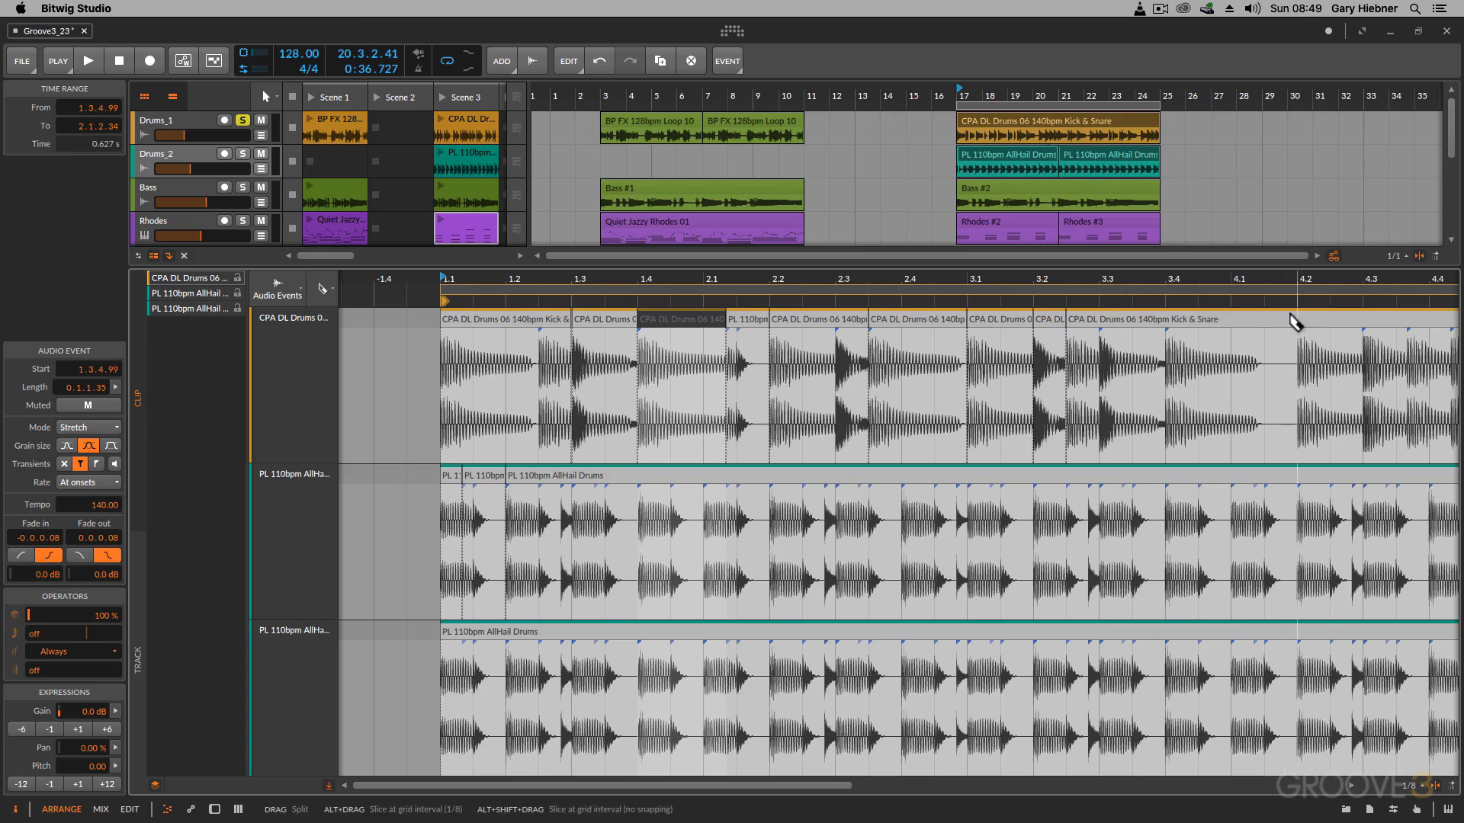
click(1296, 320)
key(1)
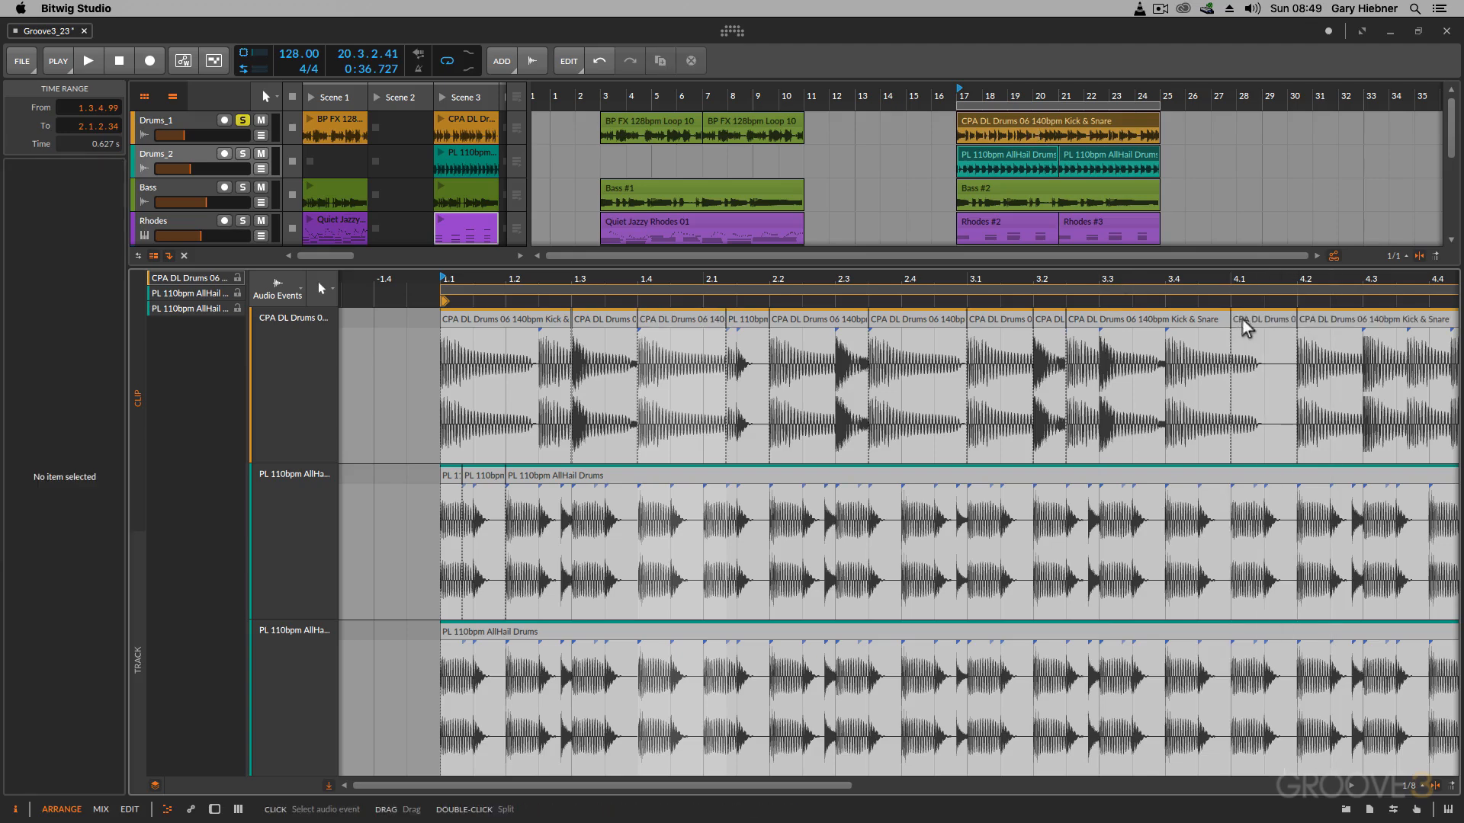
click(1243, 320)
key(Delete)
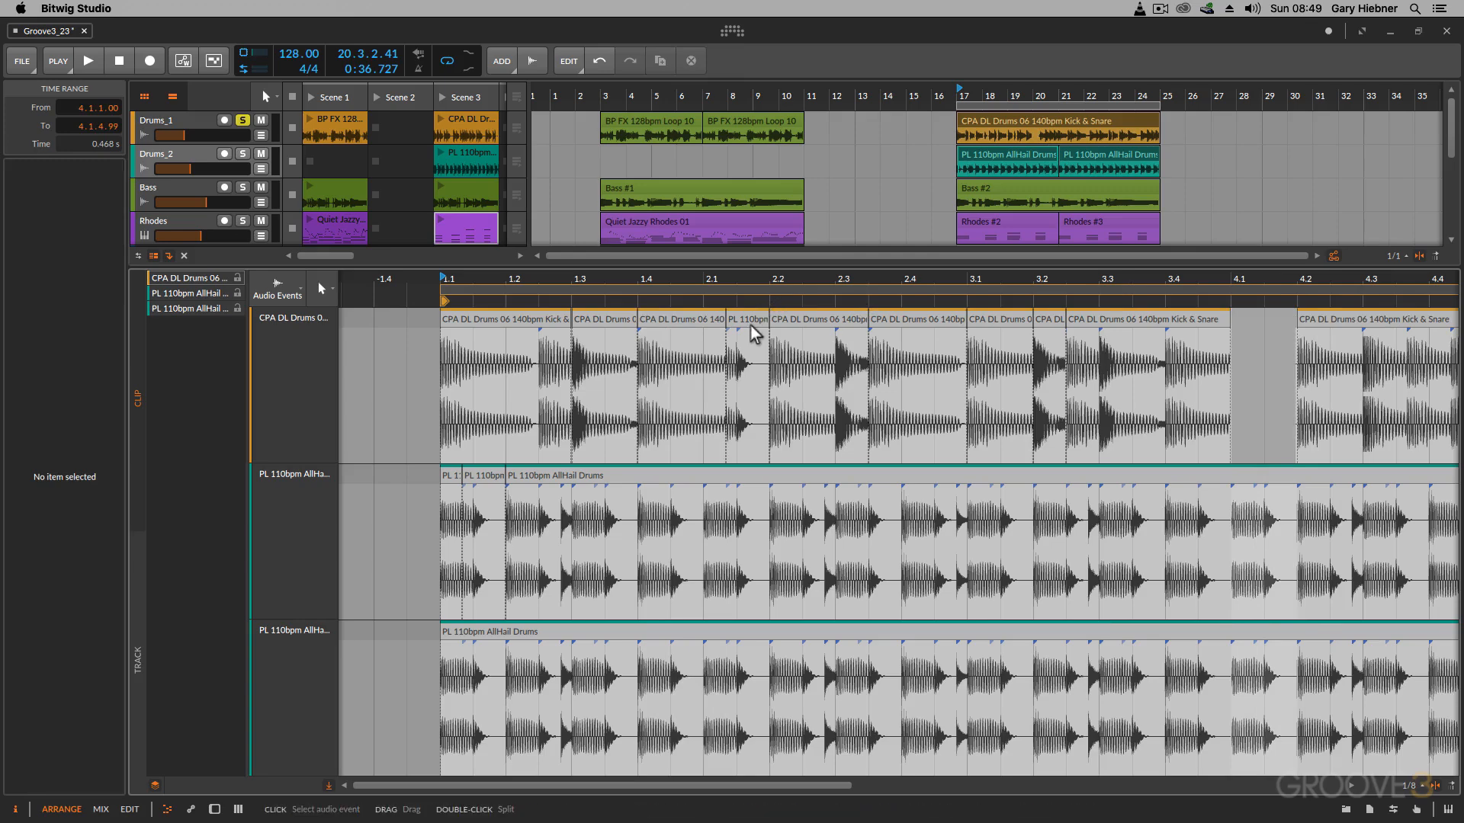
drag(755, 324, 1254, 324)
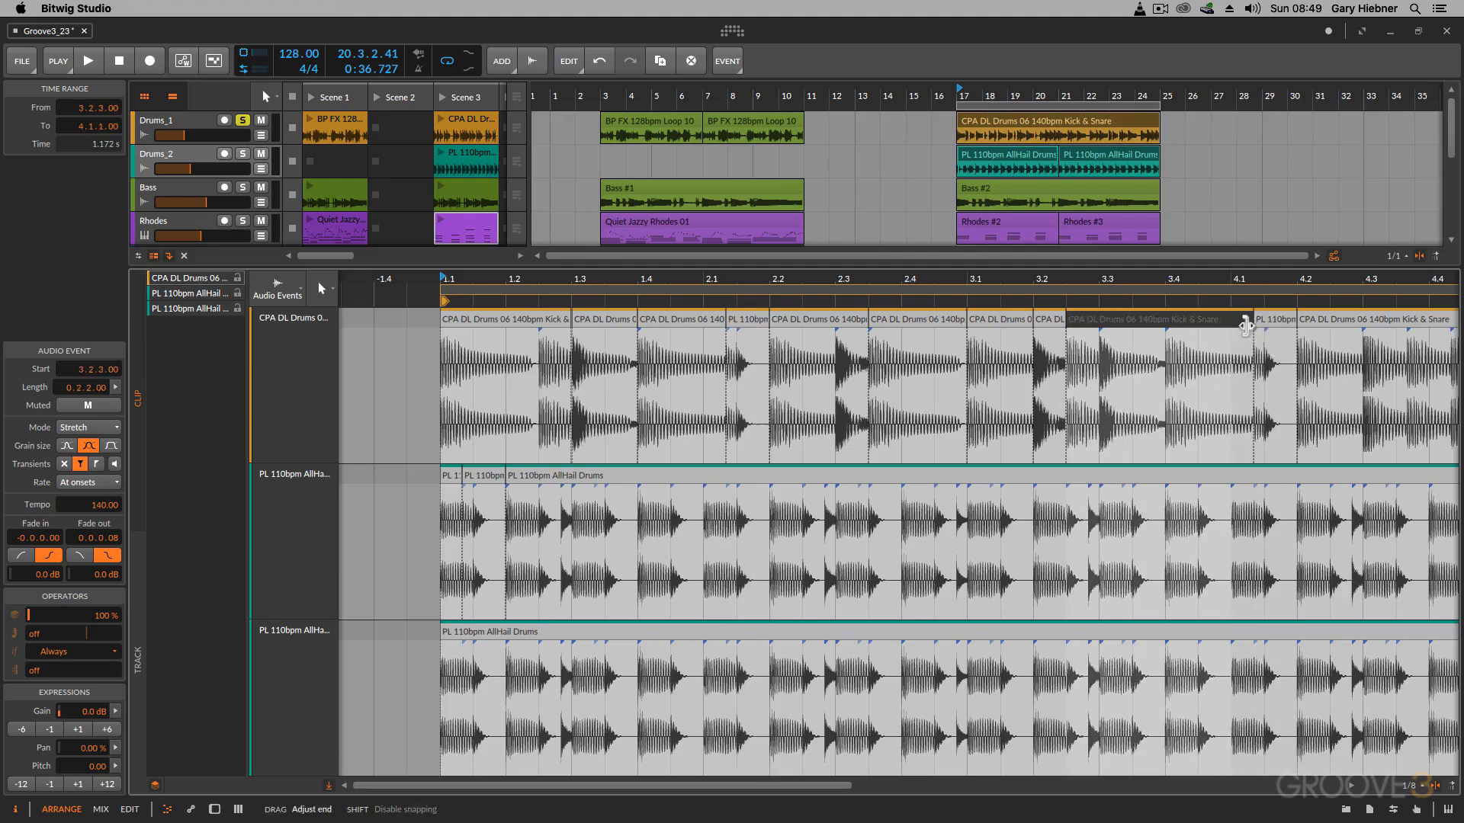
Step: Split the Kick & Snare event at 5.2 and place a copy of the AllHail slice directly before it, butted against the preceding event
scroll(1123, 381, right, 3)
scroll(1122, 381, right, 4)
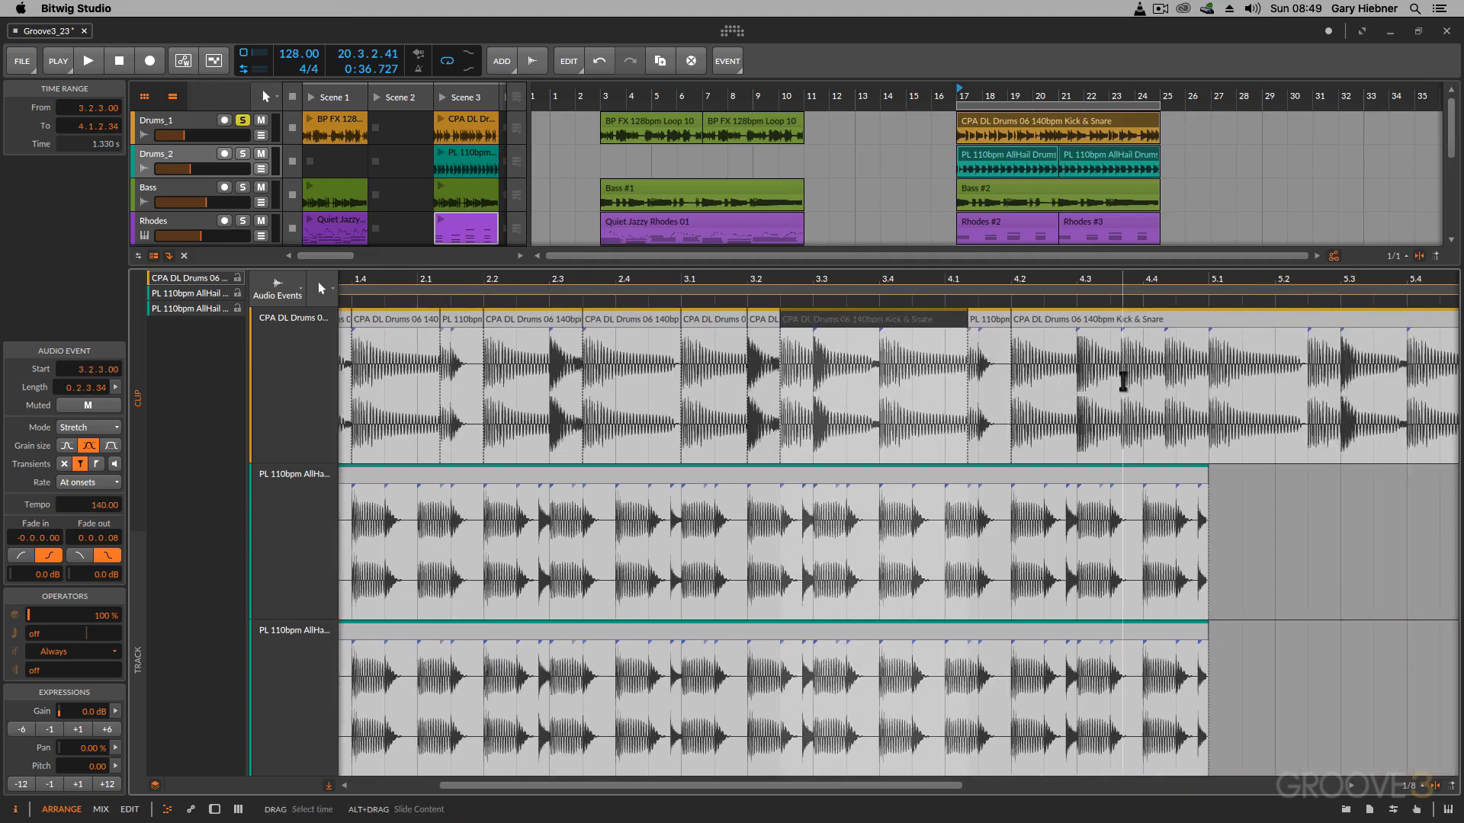
key(5)
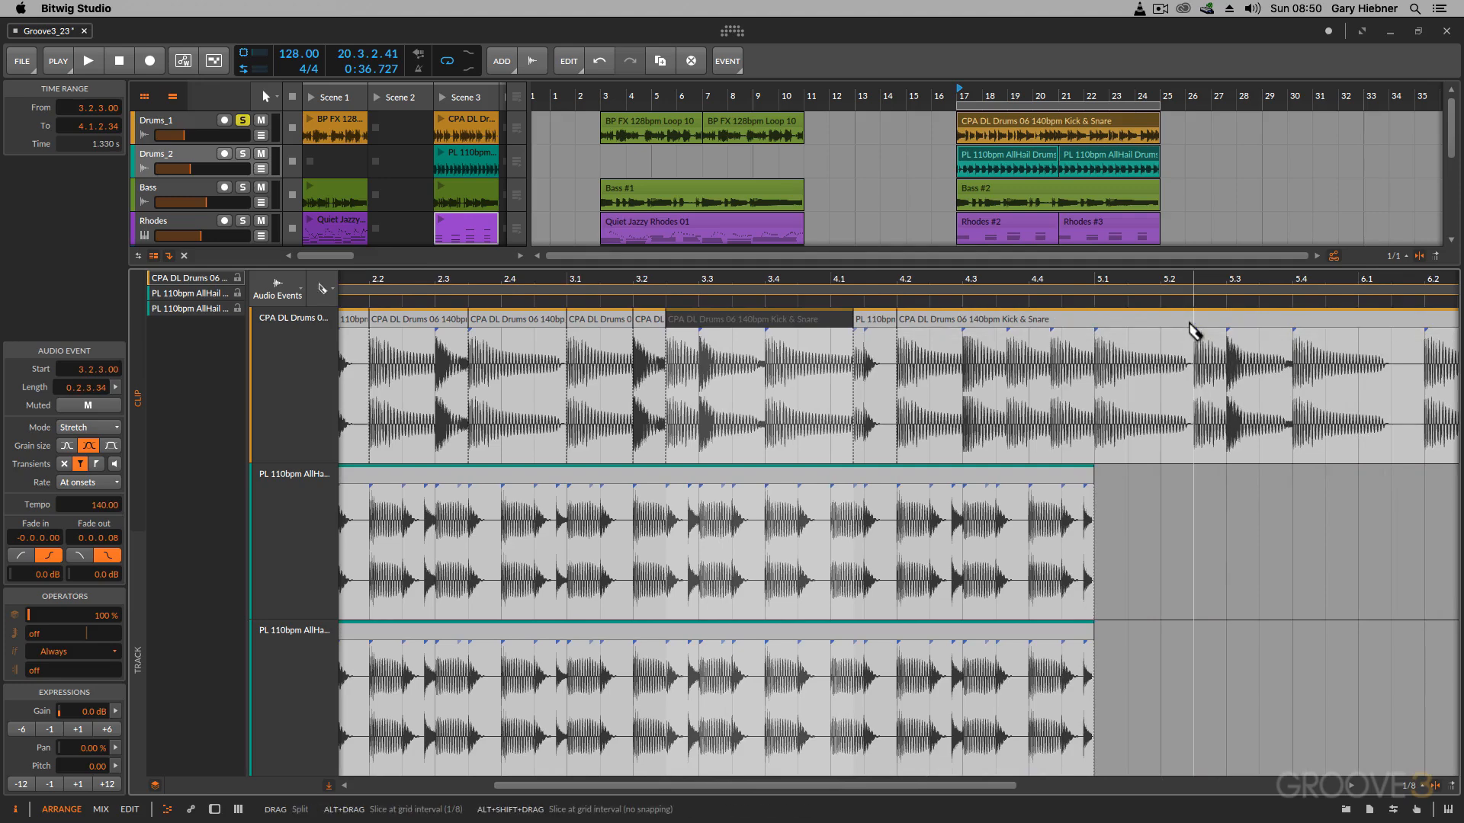
click(1194, 329)
drag(1189, 319, 1145, 324)
Step: Replace the Kick & Snare section from 6.1 to 6.2 with a copy of the AllHail slice before 6.2, extending the preceding event to meet it
scroll(1187, 381, right, 3)
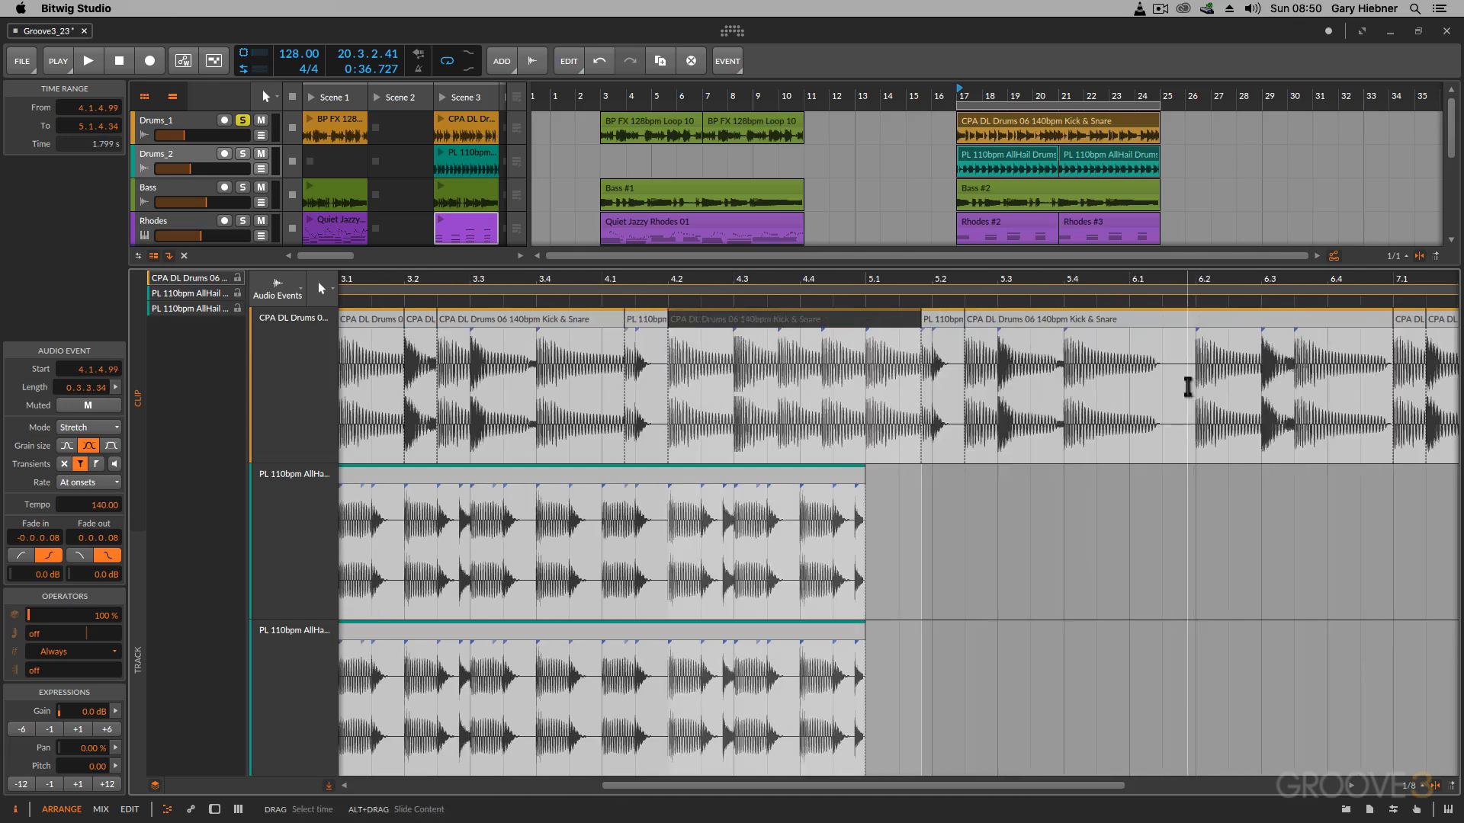
double_click(1186, 329)
double_click(1135, 326)
click(1159, 326)
key(Delete)
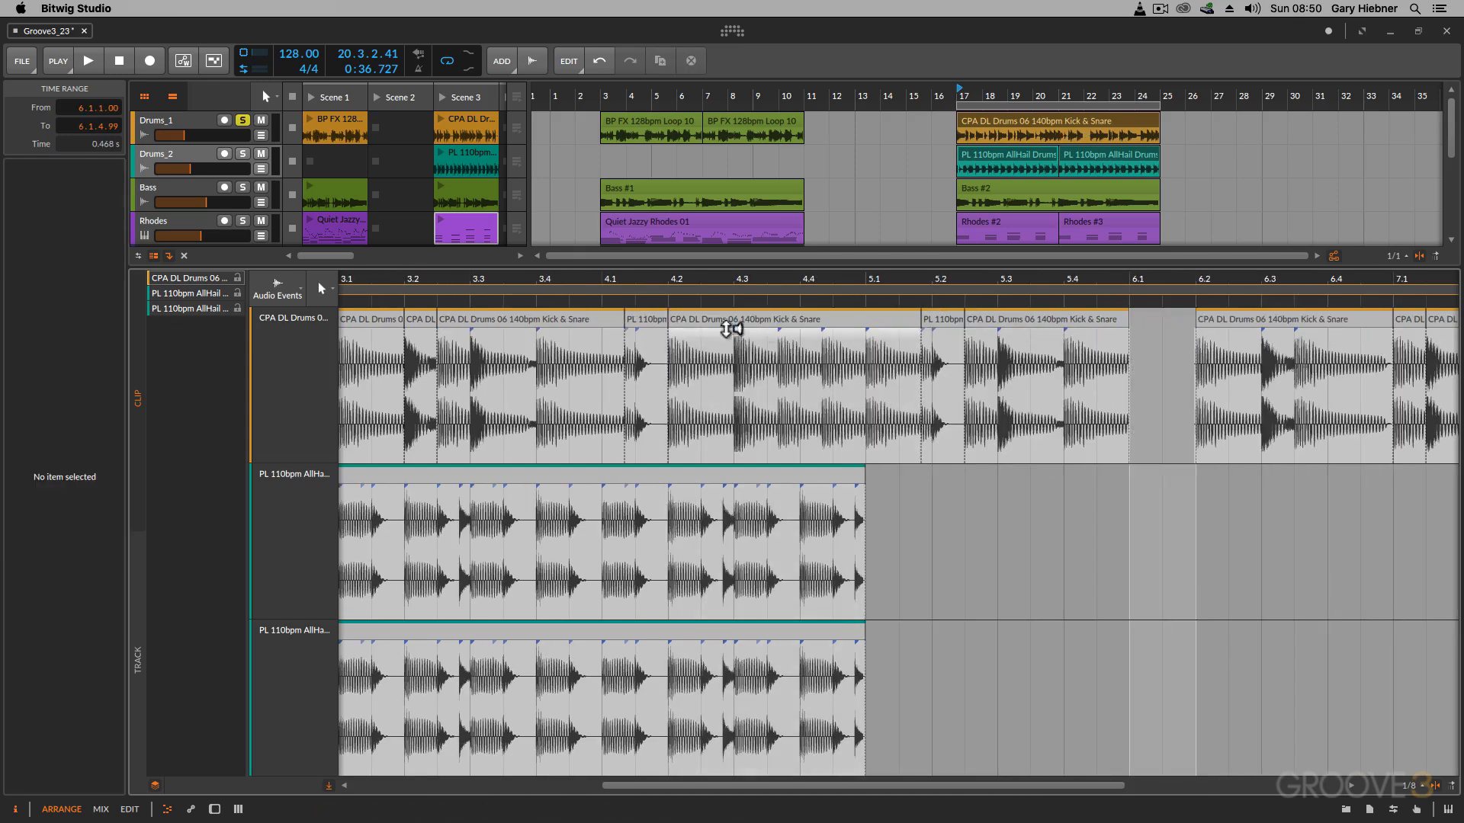
click(1125, 321)
drag(1139, 320, 1151, 321)
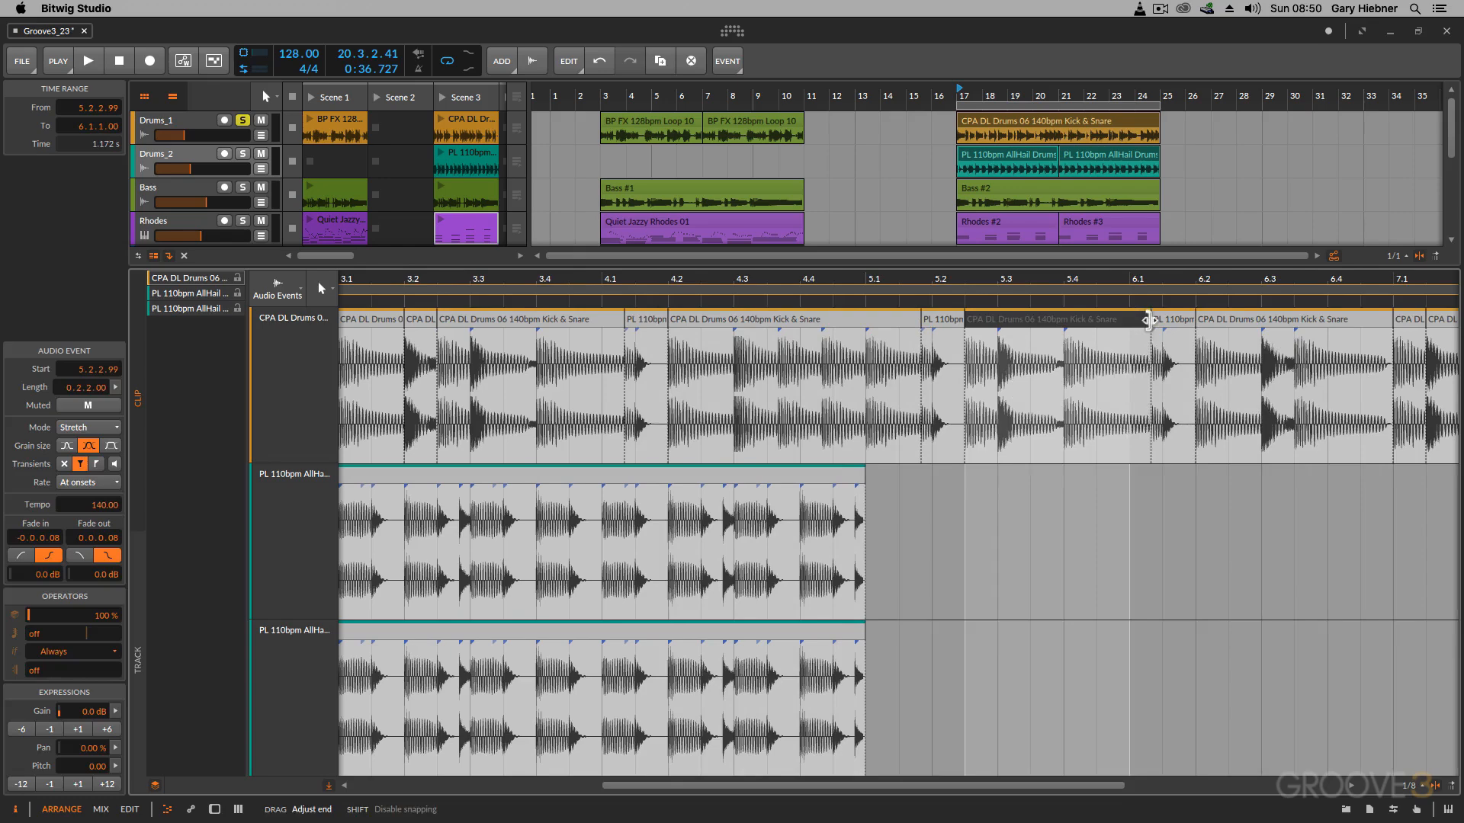
Step: Replace the Kick & Snare section from 8.1 to 8.2 with an AllHail slice copy before 8.2, extending the preceding event to 8.1.2.34
scroll(1153, 320, right, 5)
click(1150, 314)
click(1086, 320)
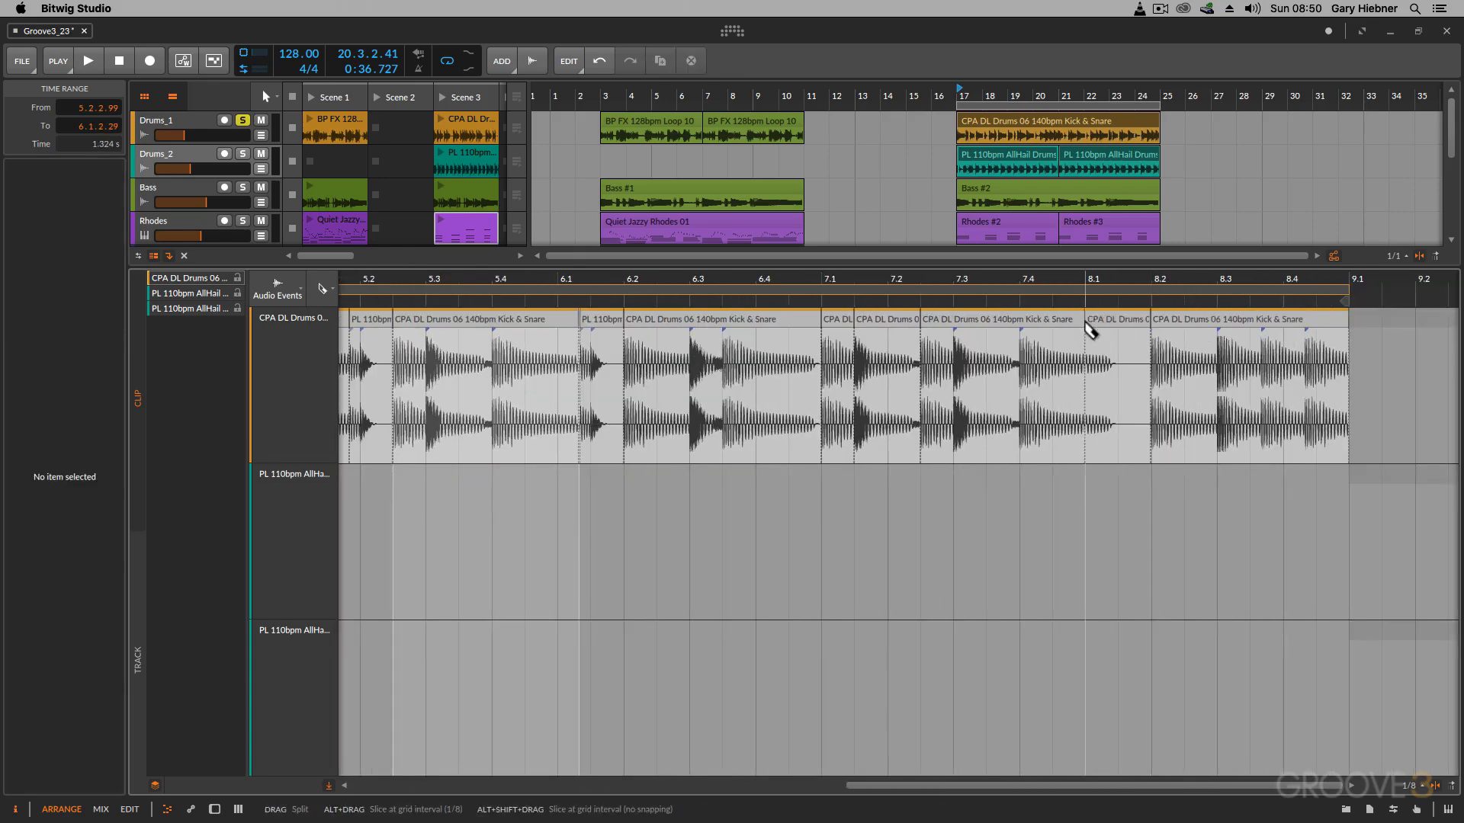
key(1)
click(1110, 321)
key(Delete)
drag(606, 318, 1133, 398)
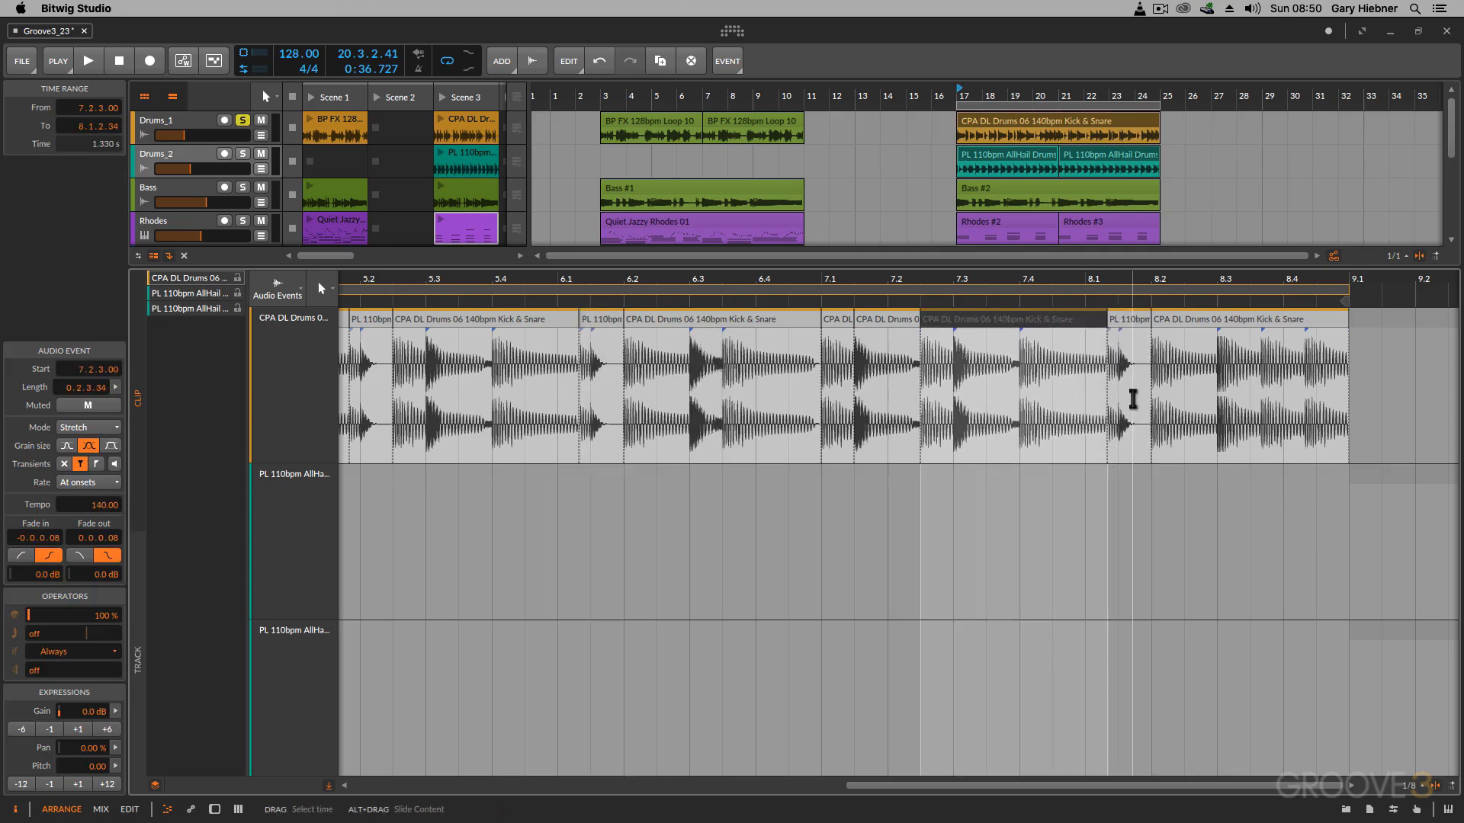
Step: Show the entire edited Kick & Snare clip and play it through from its start
drag(787, 279, 808, 207)
scroll(667, 310, left, 5)
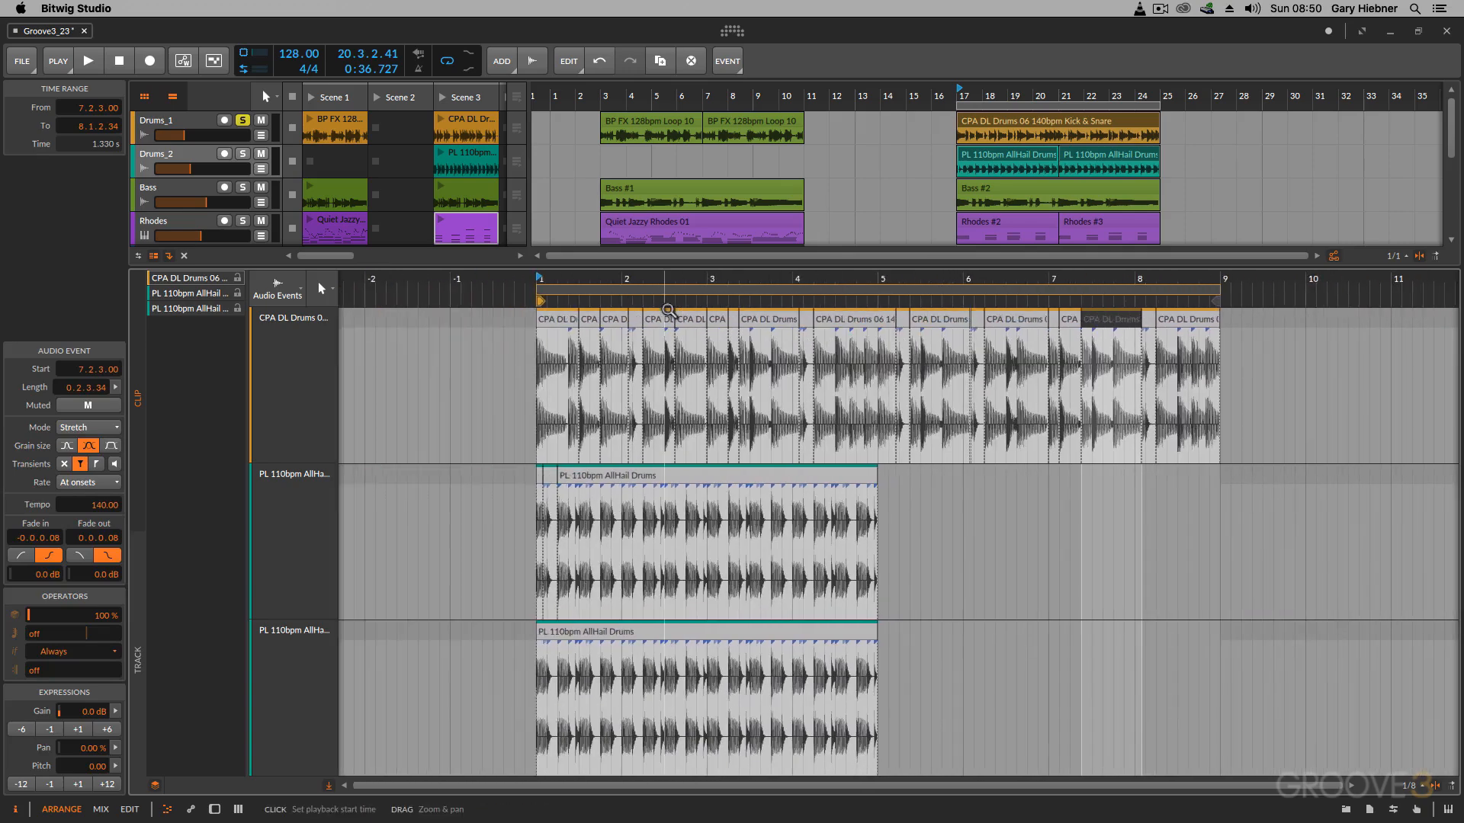
key(space)
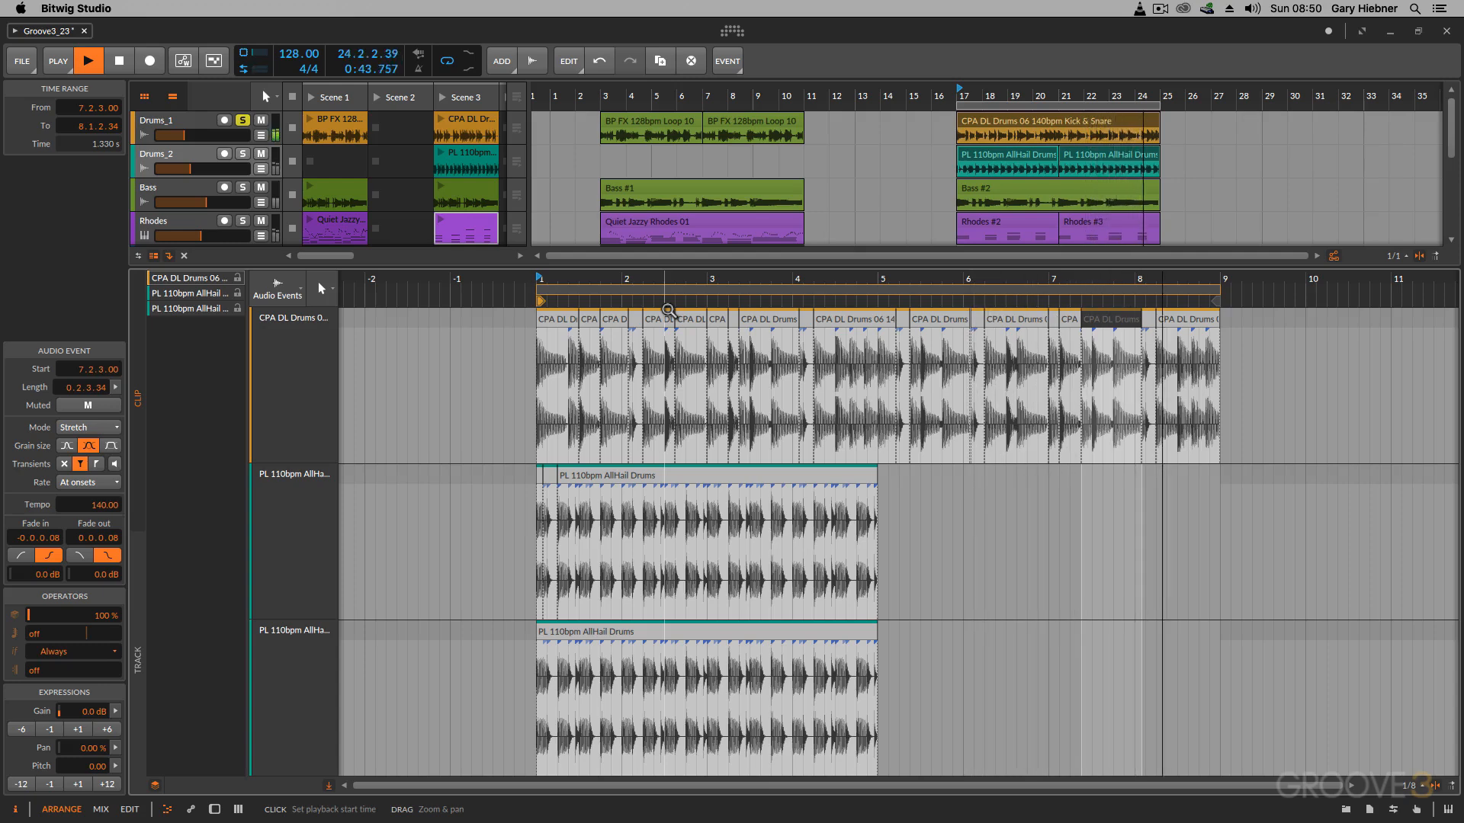
key(space)
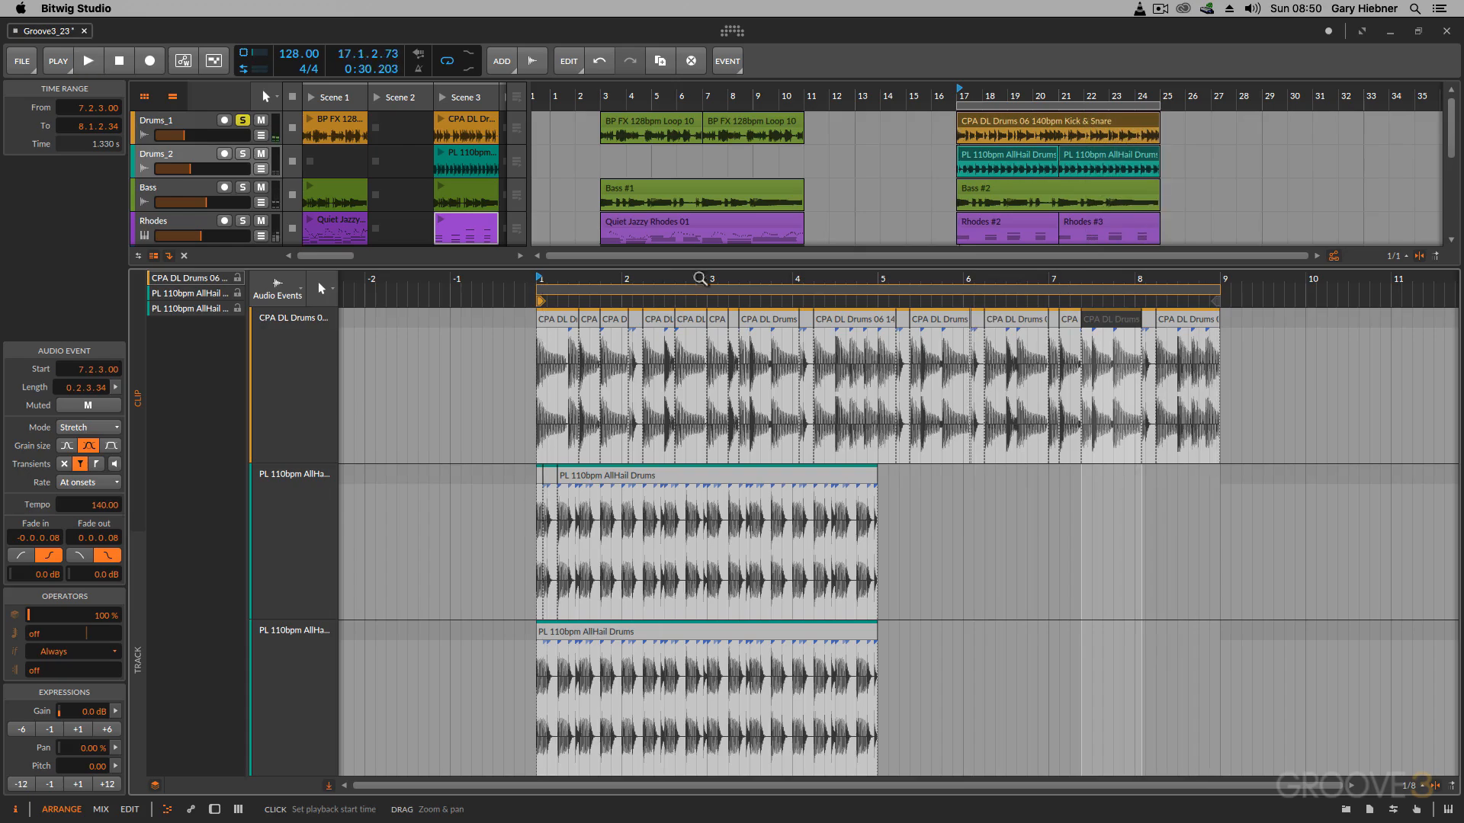
Step: Open the list of editing functions for the selected Kick & Snare audio event
key(minus)
key(plus)
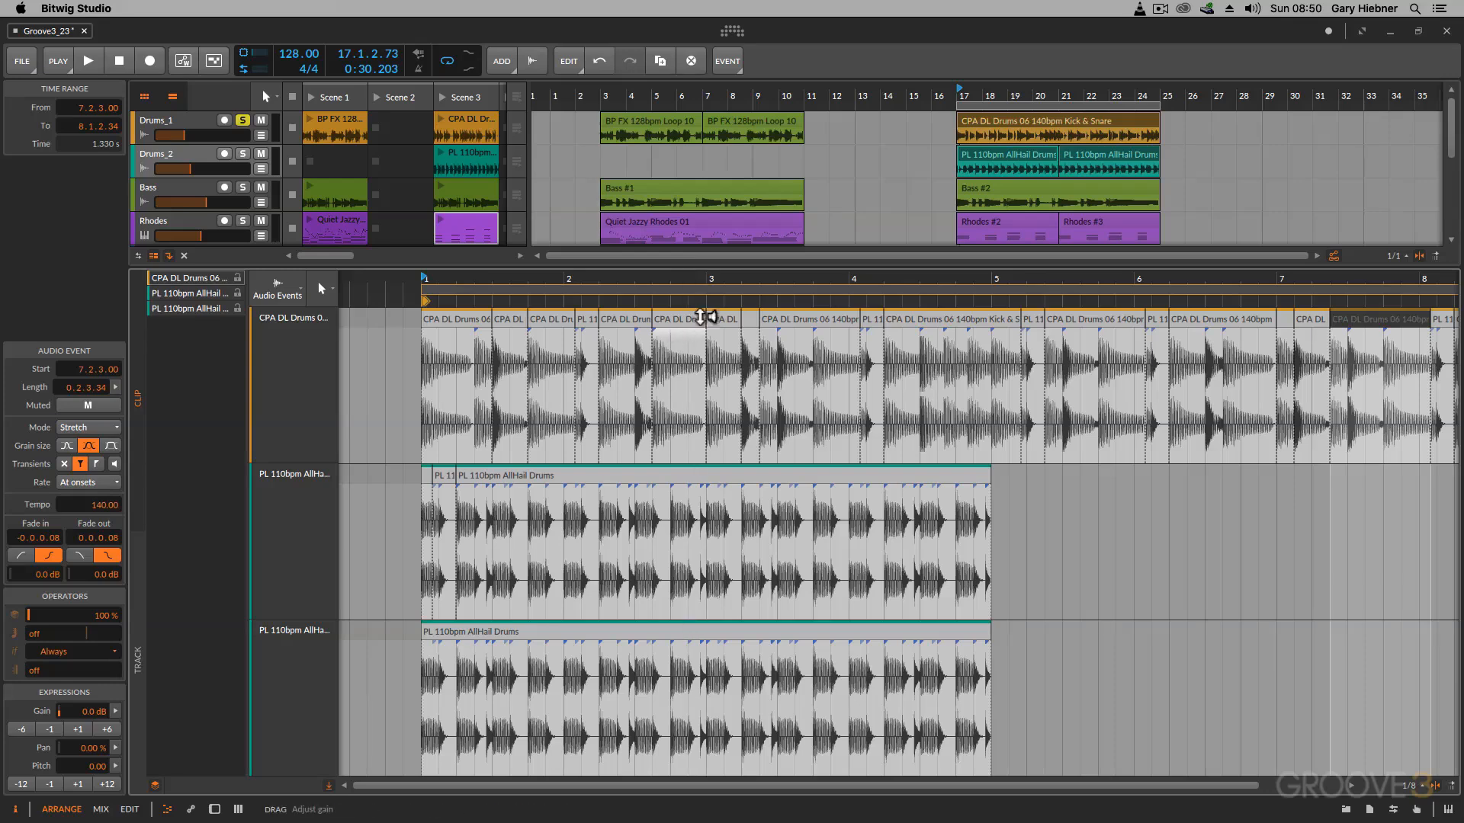
click(728, 61)
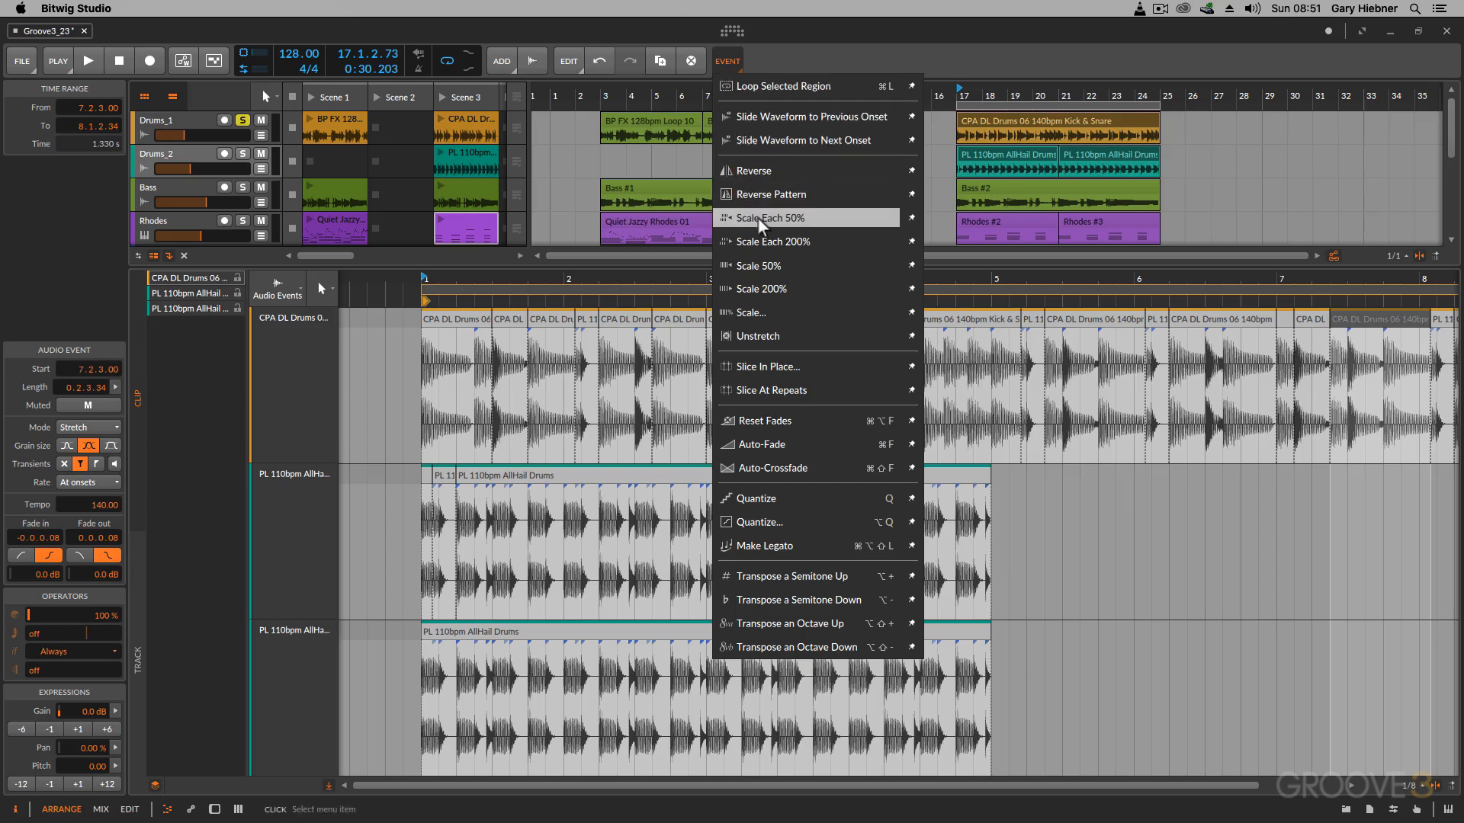
Step: Reverse the short AllHail slice from 5.1.4.34 to 5.2.2.99 in the Kick & Snare clip
click(913, 34)
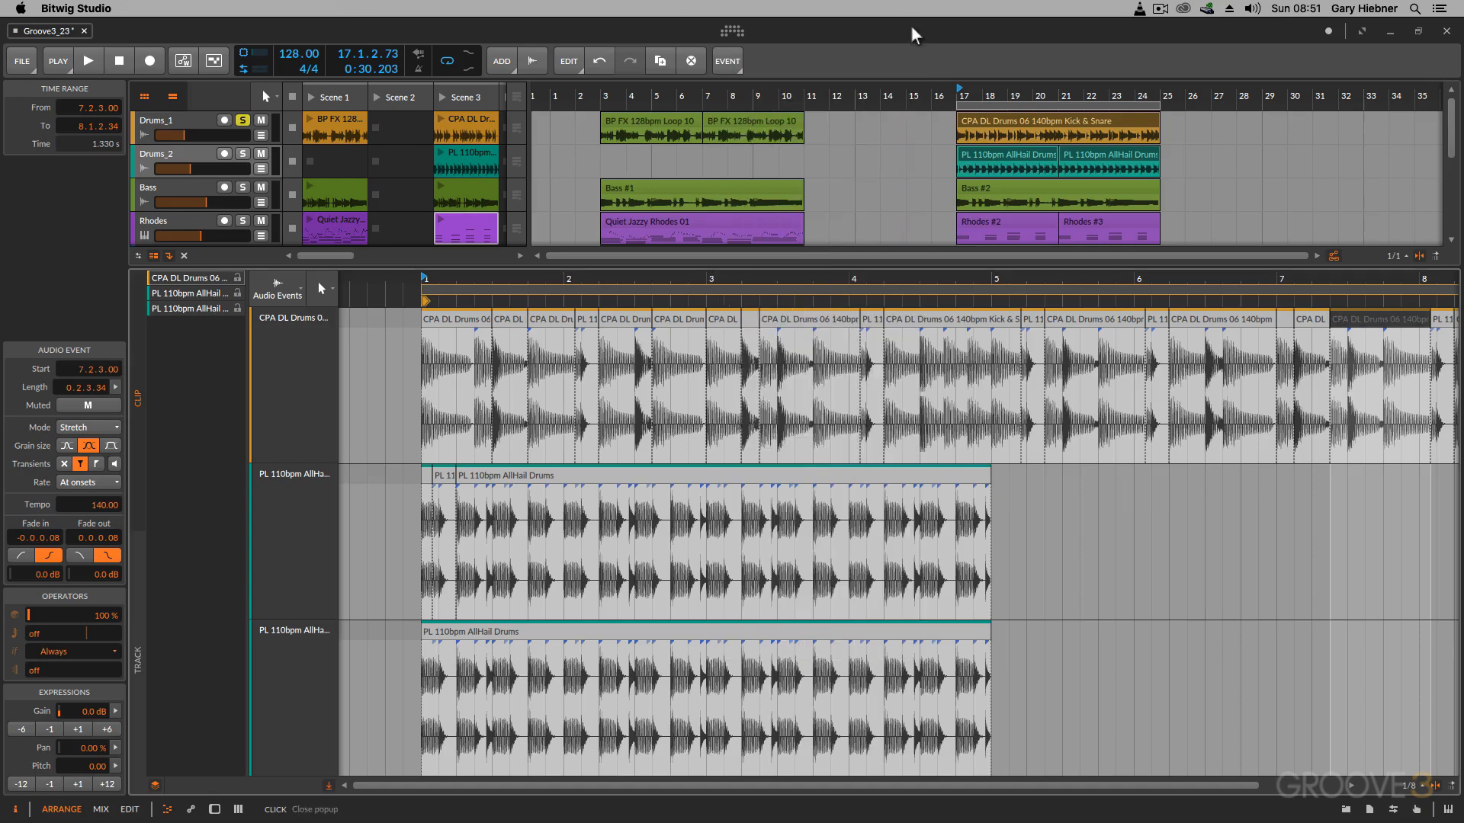
click(1033, 324)
click(728, 63)
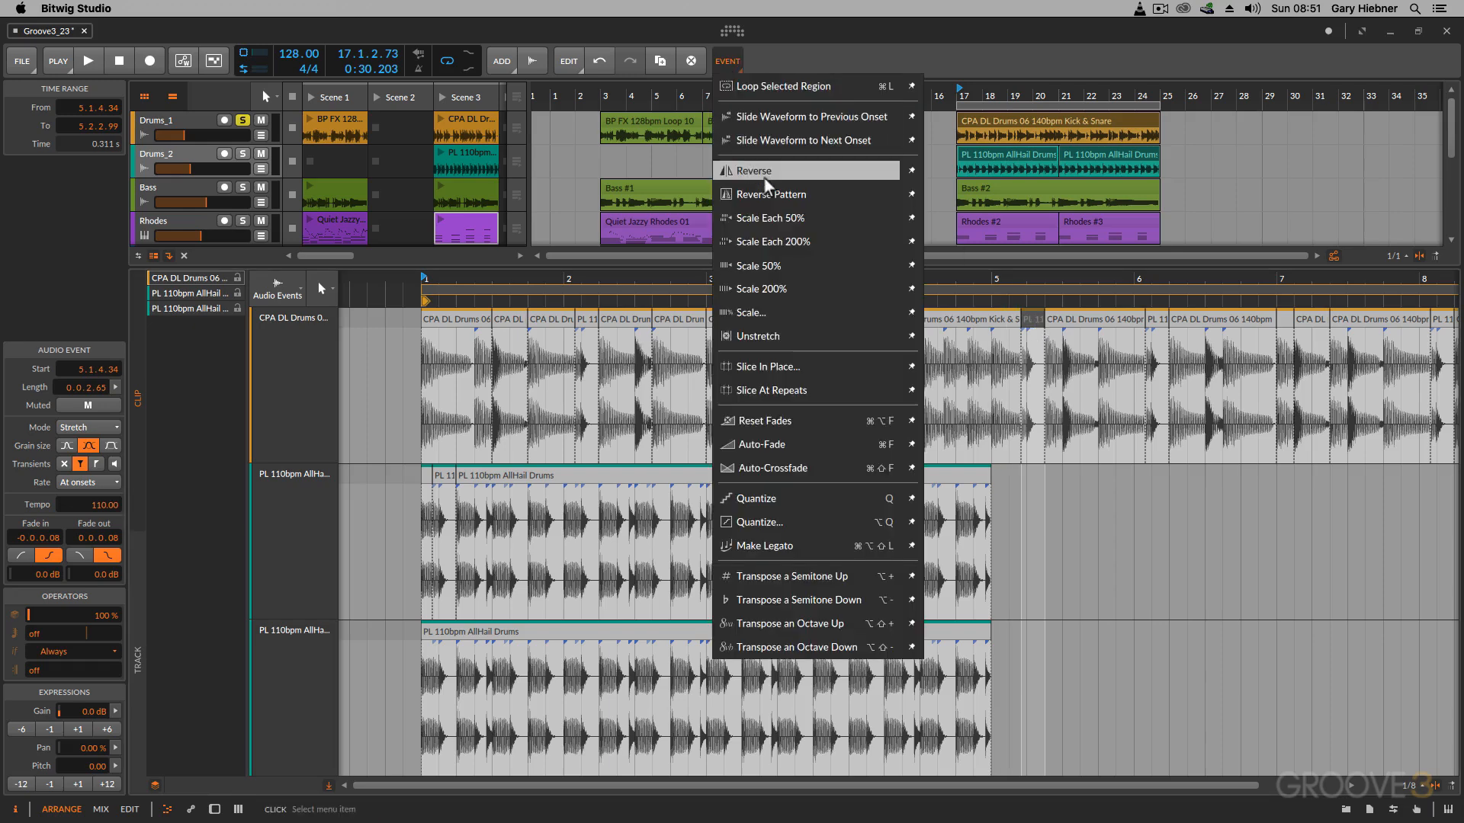
click(755, 171)
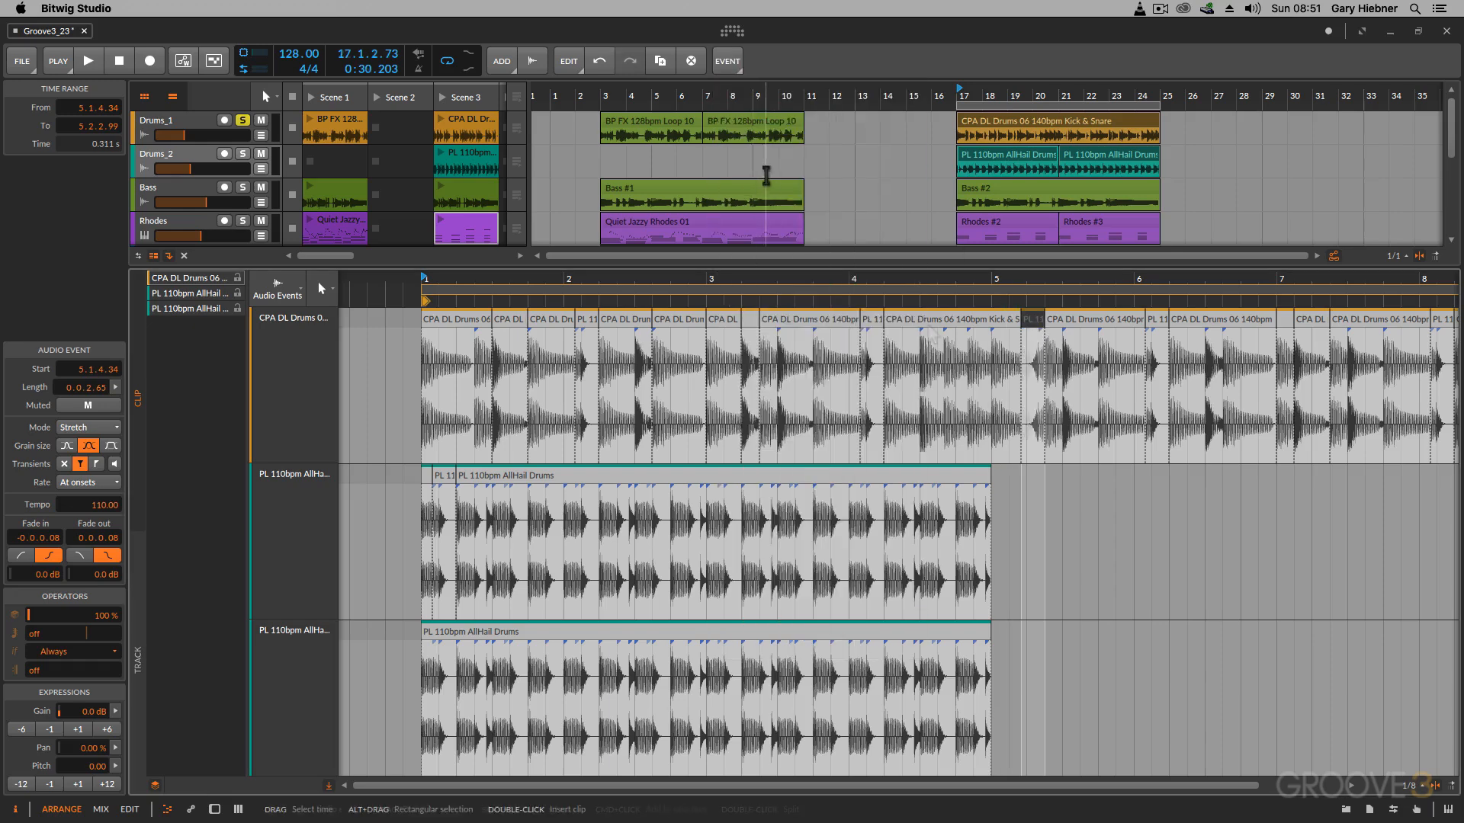
Step: Slice off and reverse the Kick & Snare section from 4.4.2.31 to 5.1.4.34, and play it back
click(971, 326)
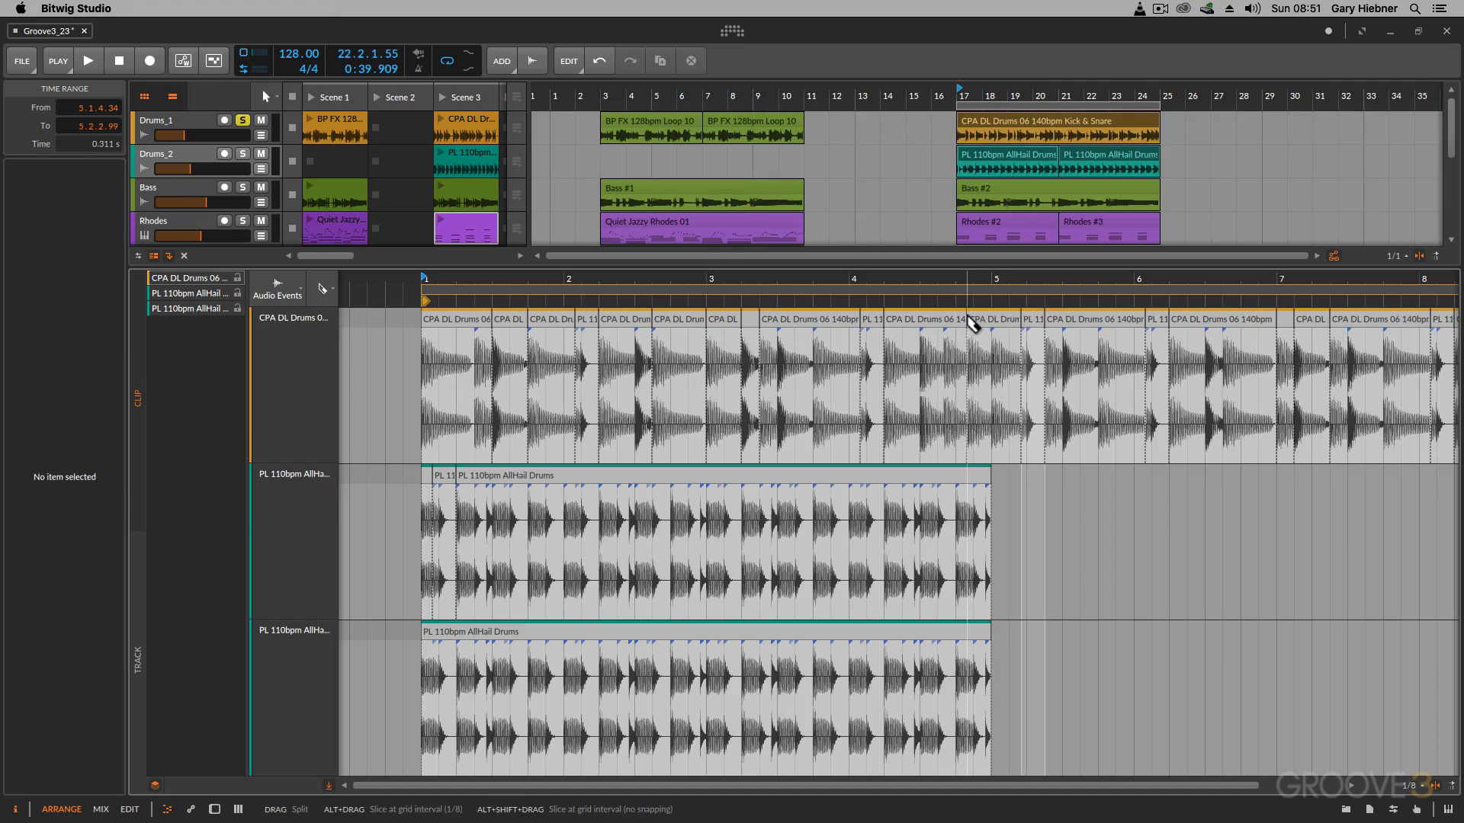
click(987, 326)
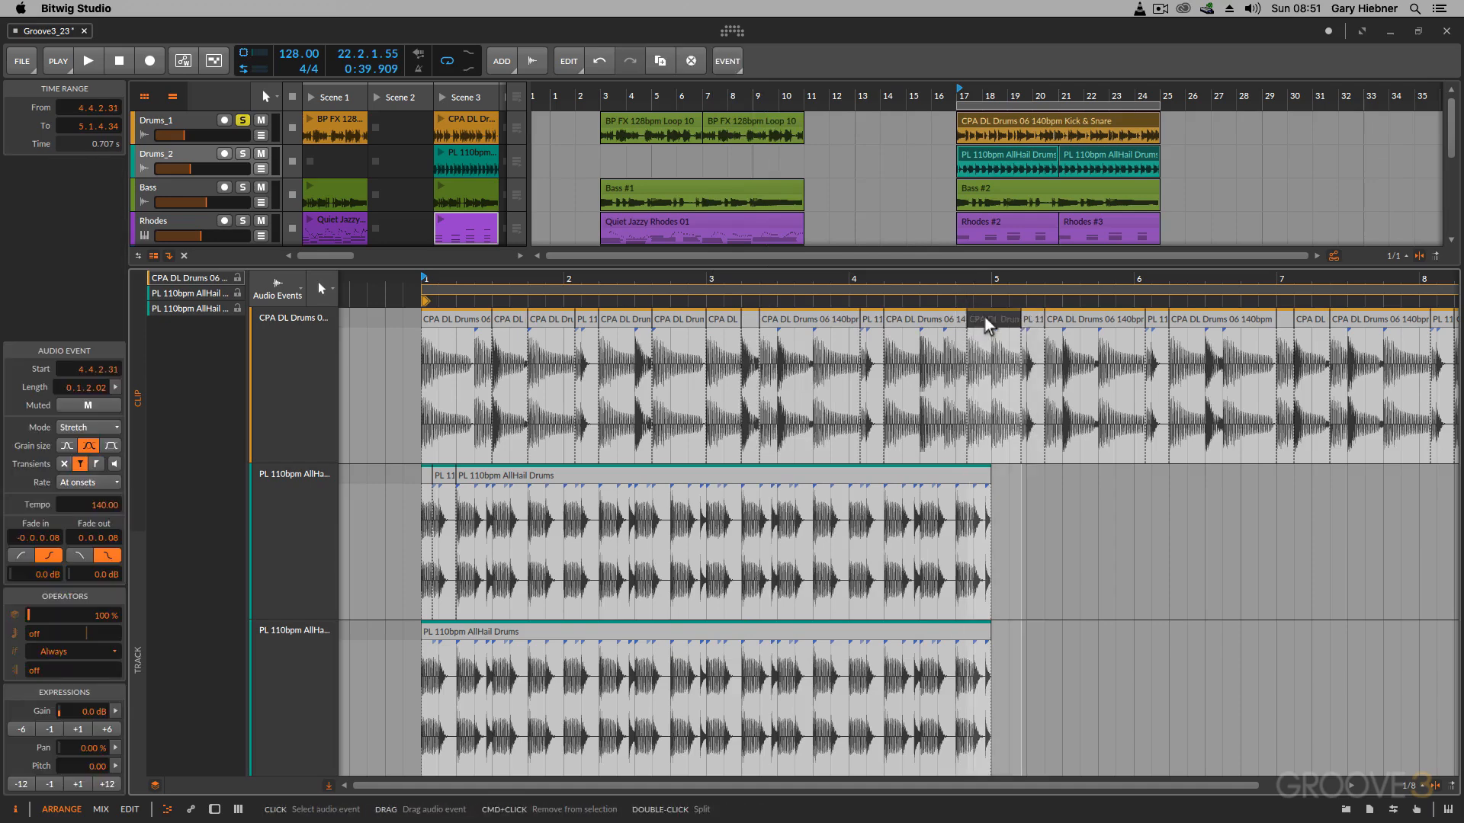
click(720, 61)
click(755, 167)
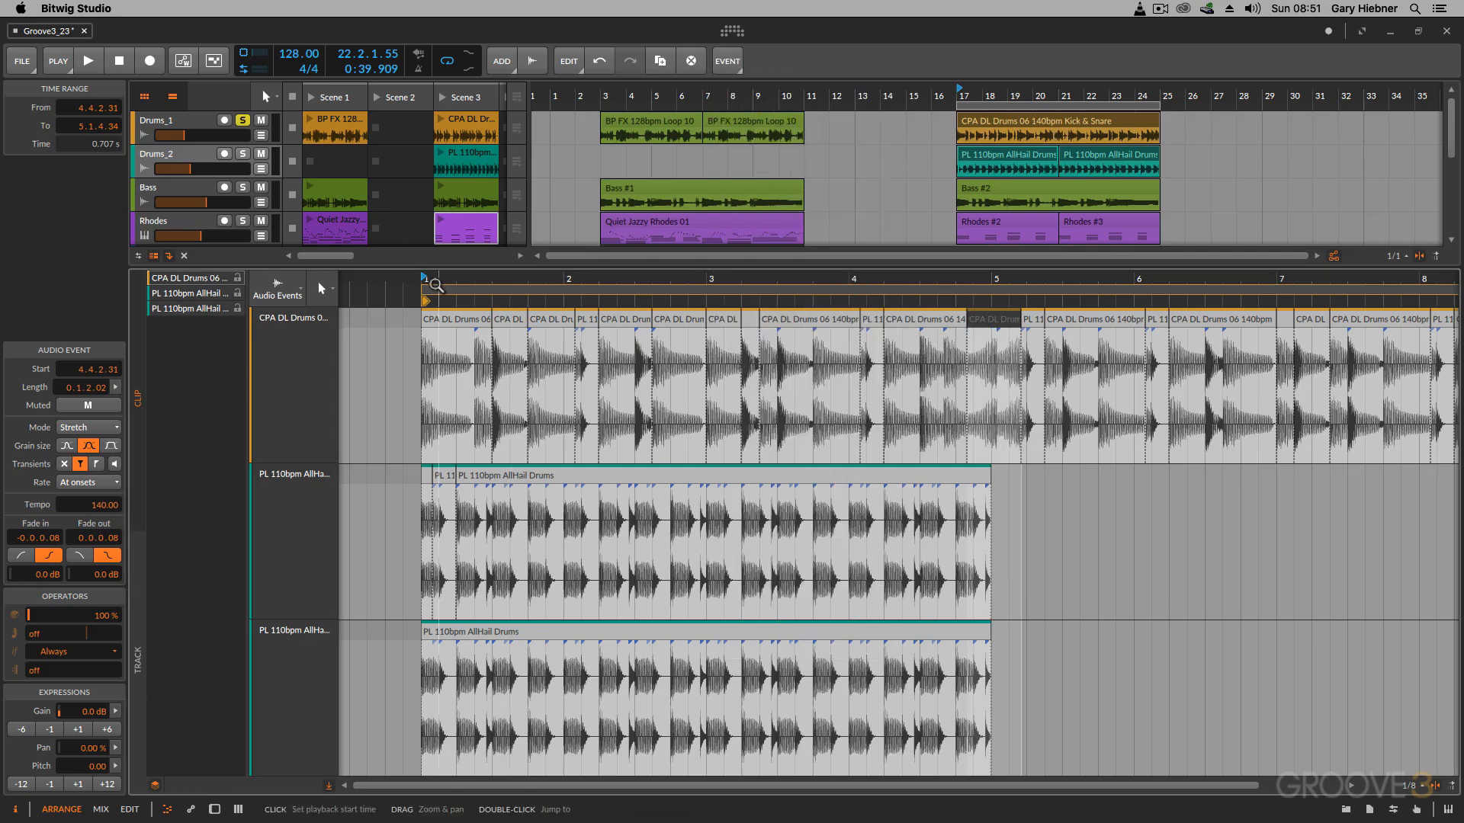
key(space)
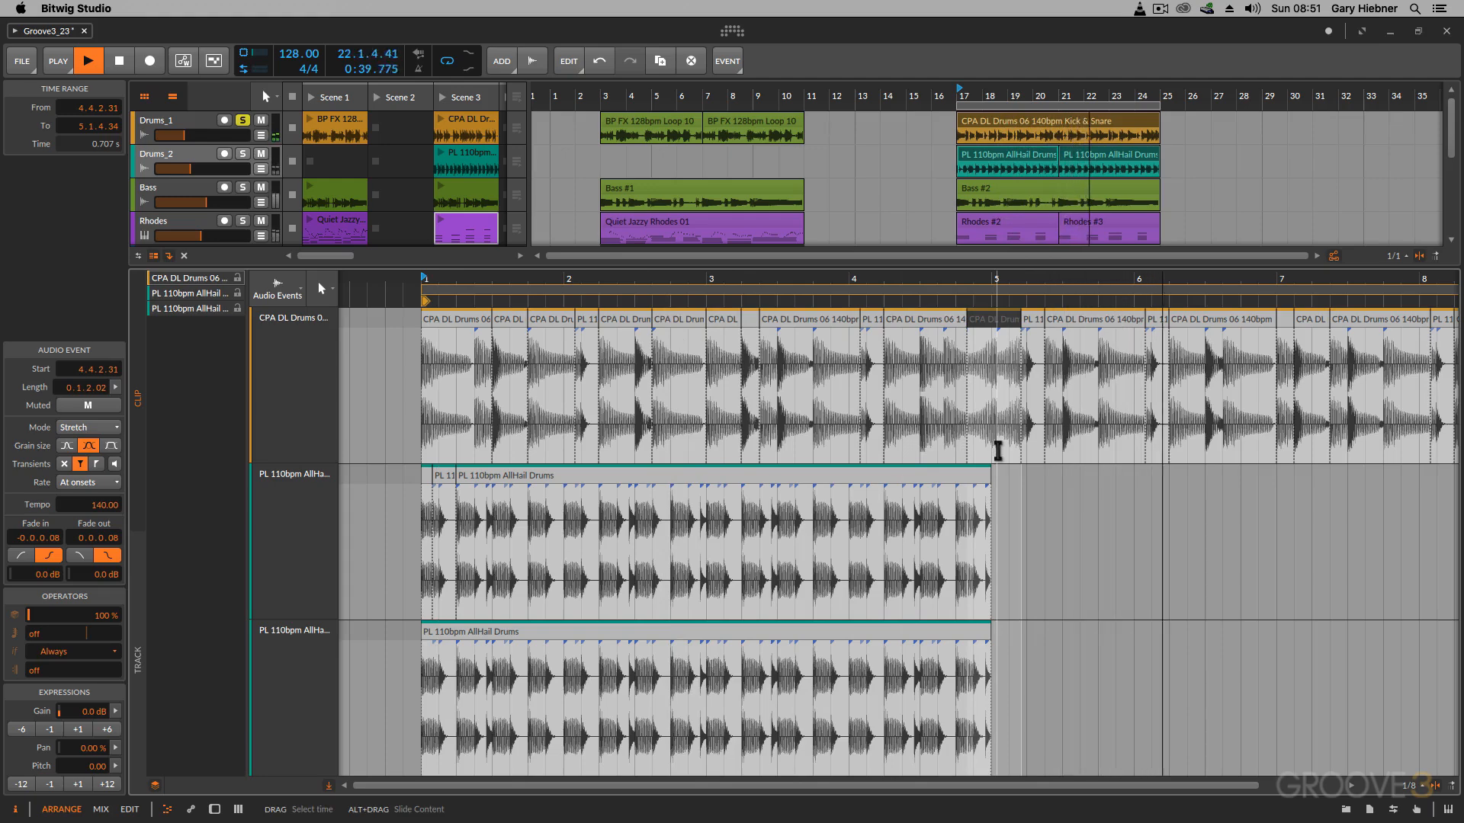
key(space)
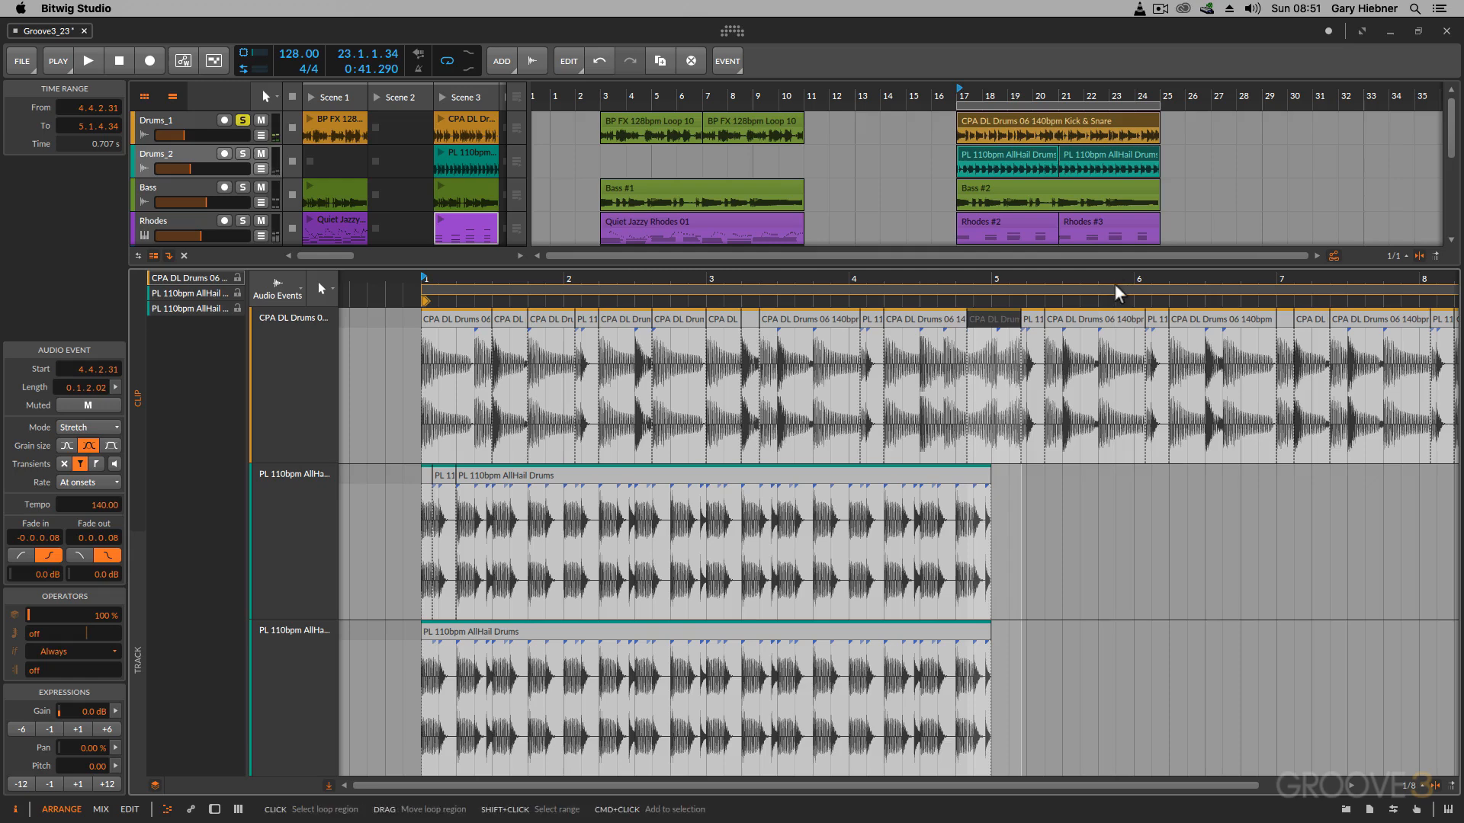
Step: Pin the Reverse function for quick access, use it on the Kick & Snare event from 6.3.3.00 to 7.1.1.00, and play it back
click(1246, 318)
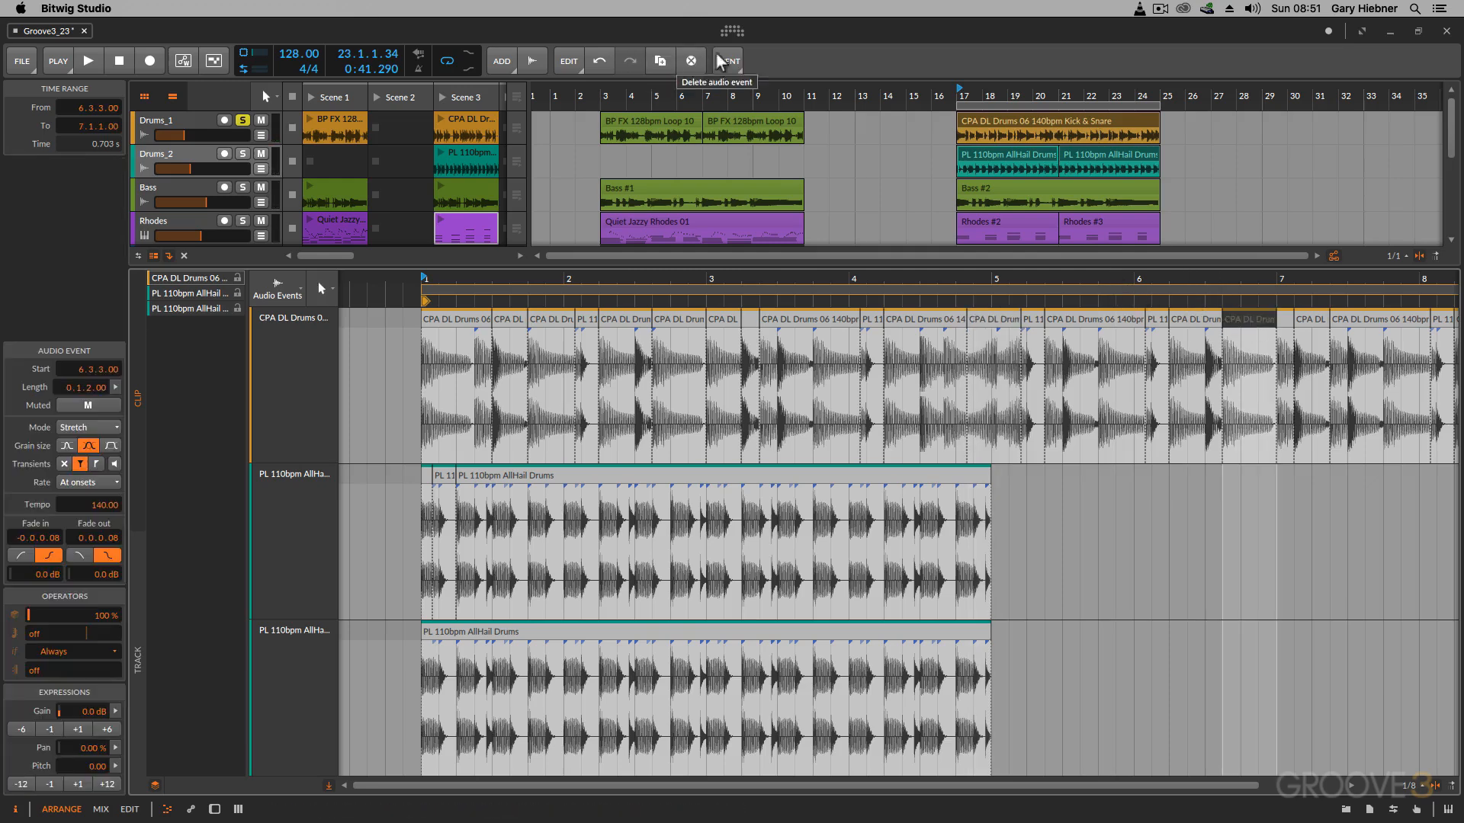
click(731, 61)
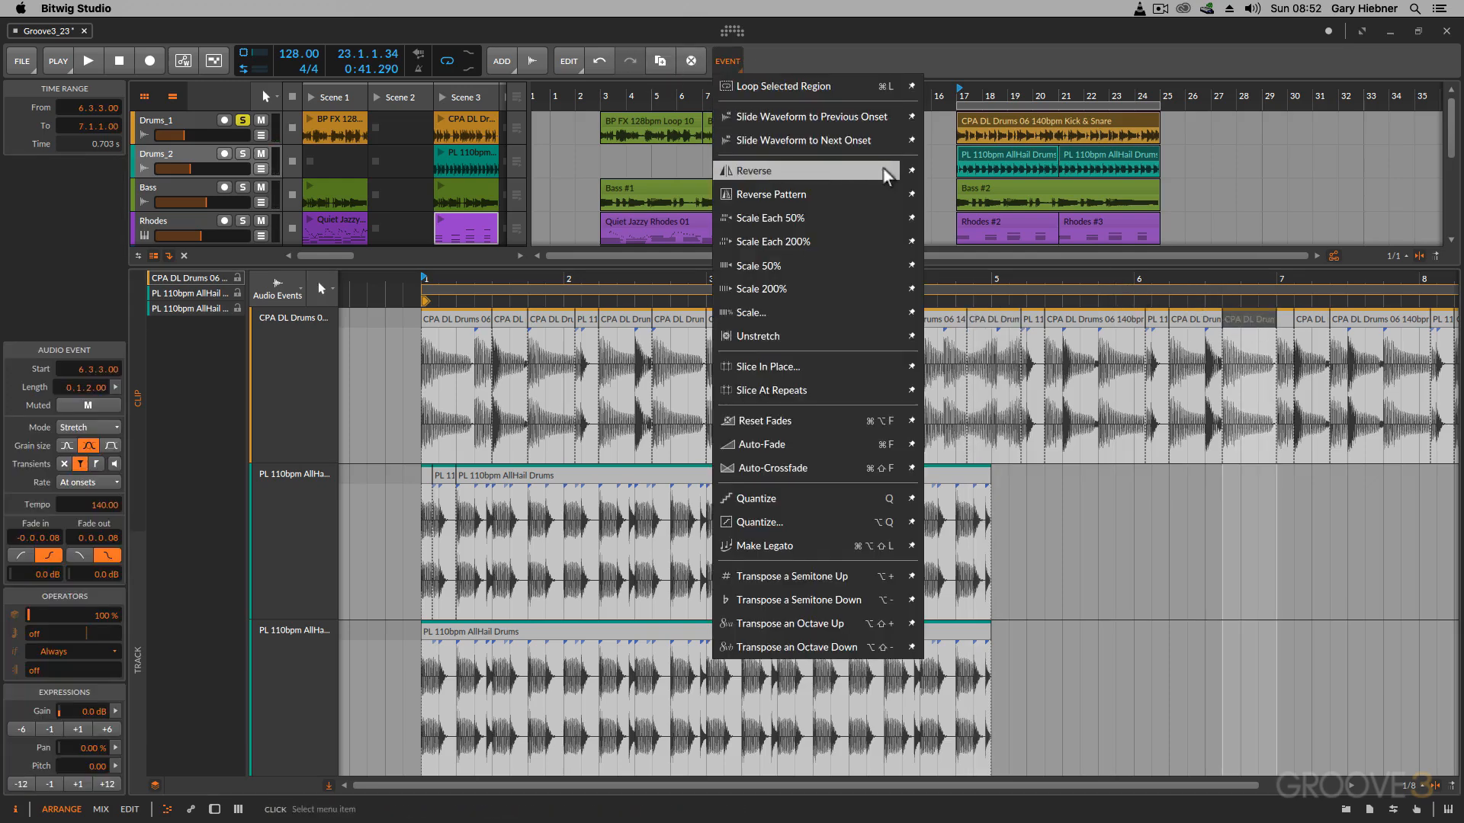
click(911, 170)
click(768, 65)
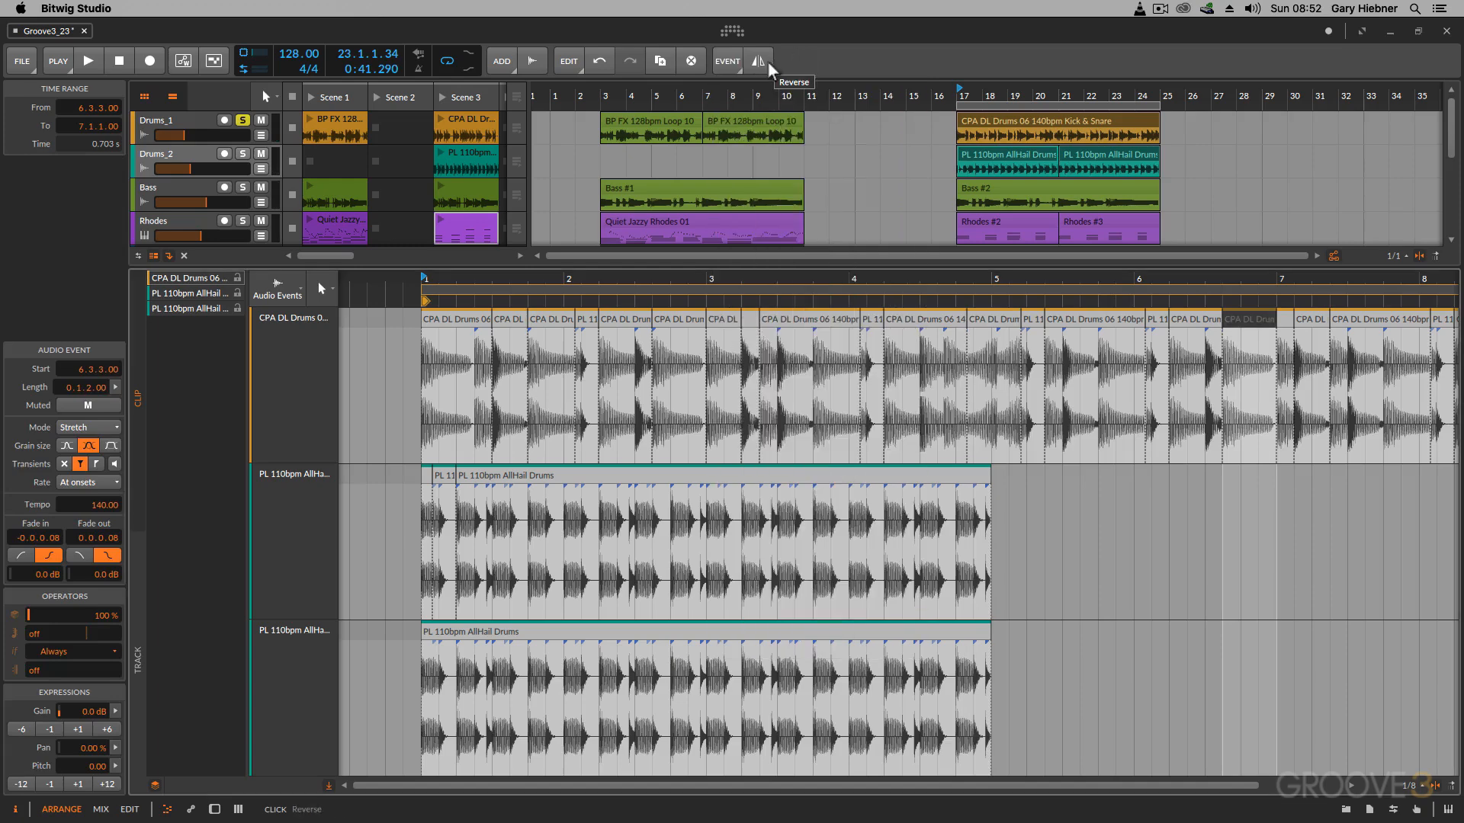
key(space)
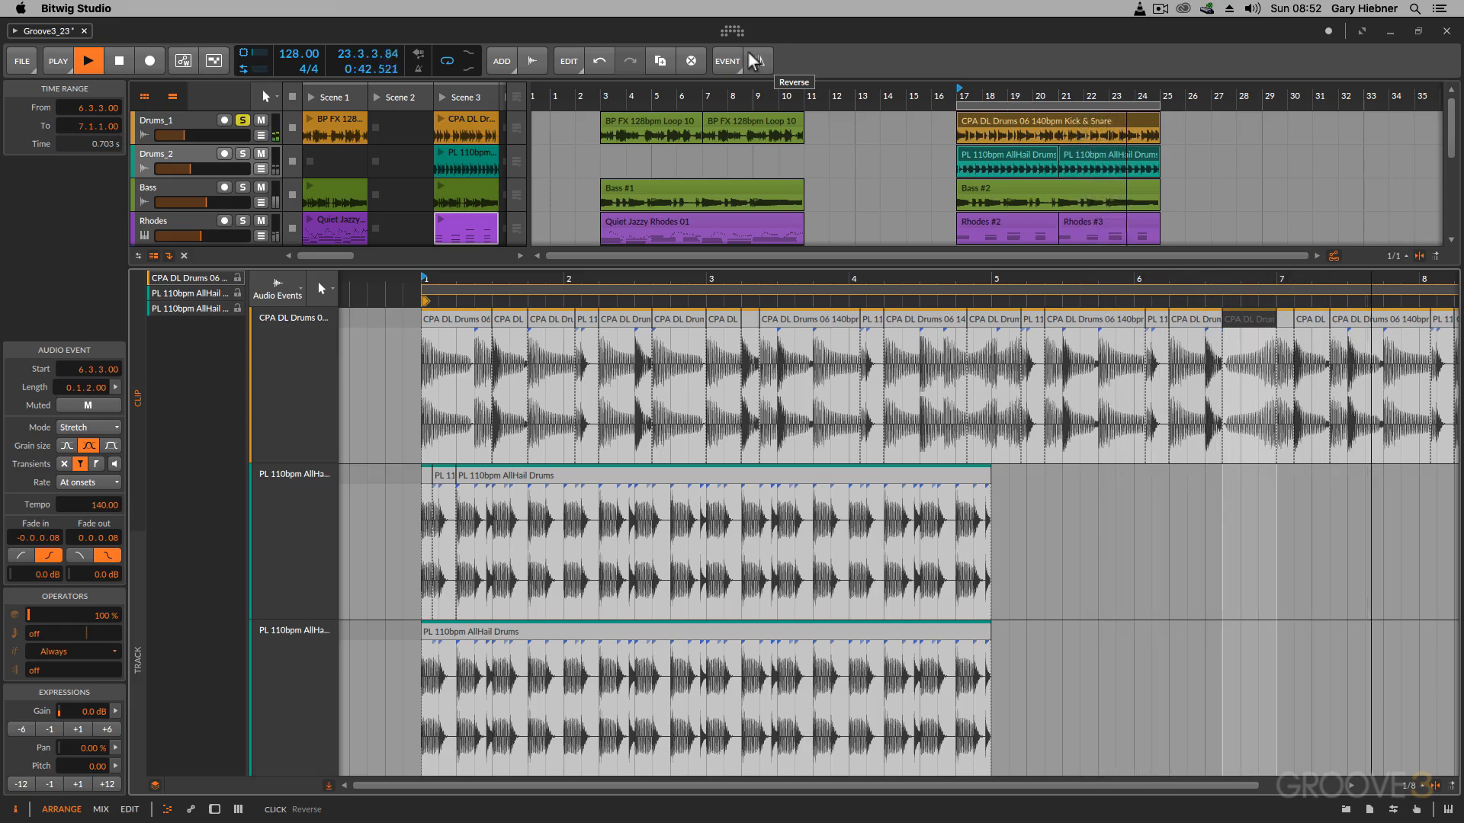
key(space)
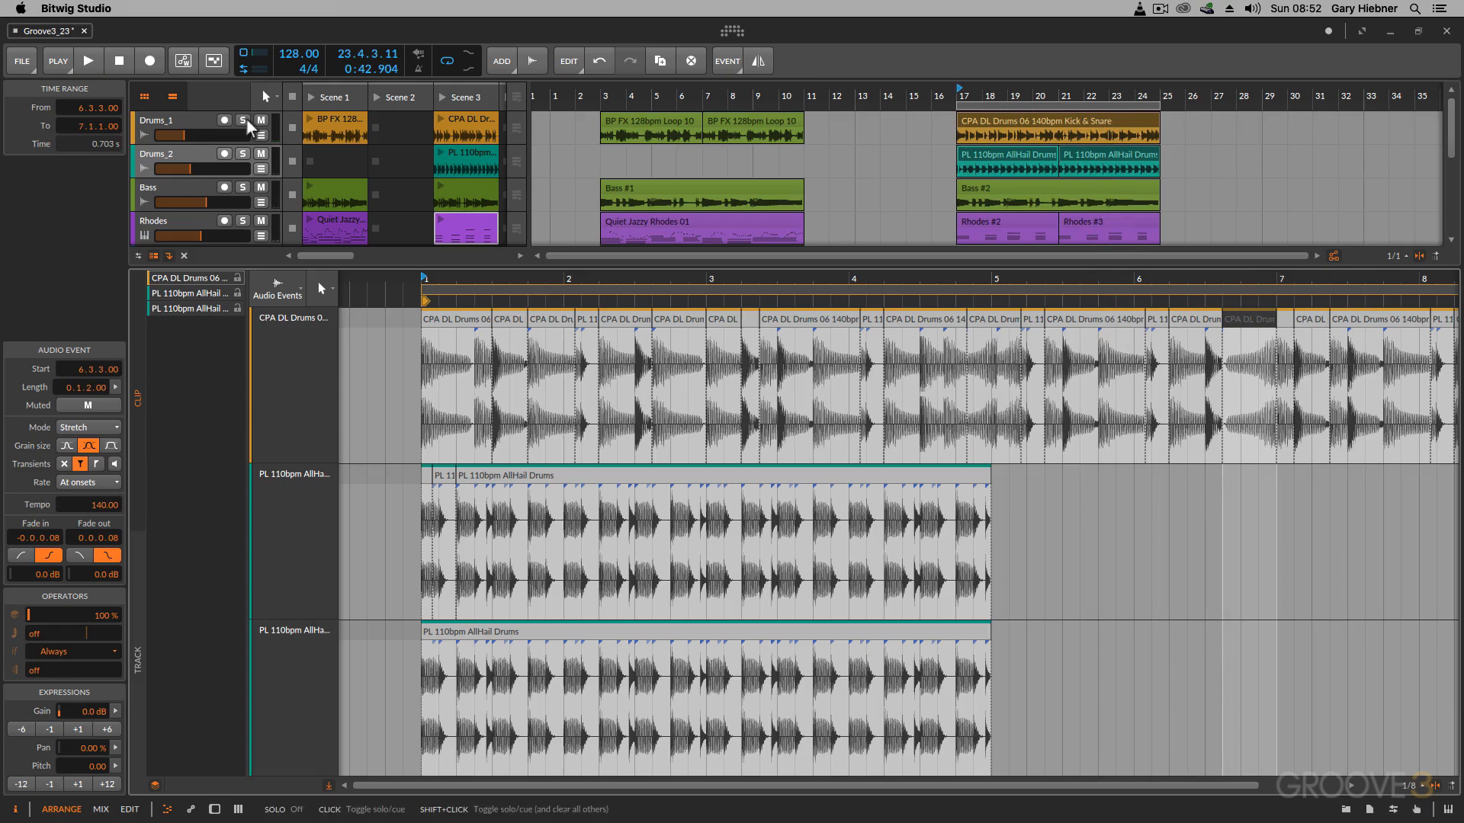
Step: Unsolo Drums_1, mute Drums_2, and play the edited drum clip together with the remaining tracks
click(261, 153)
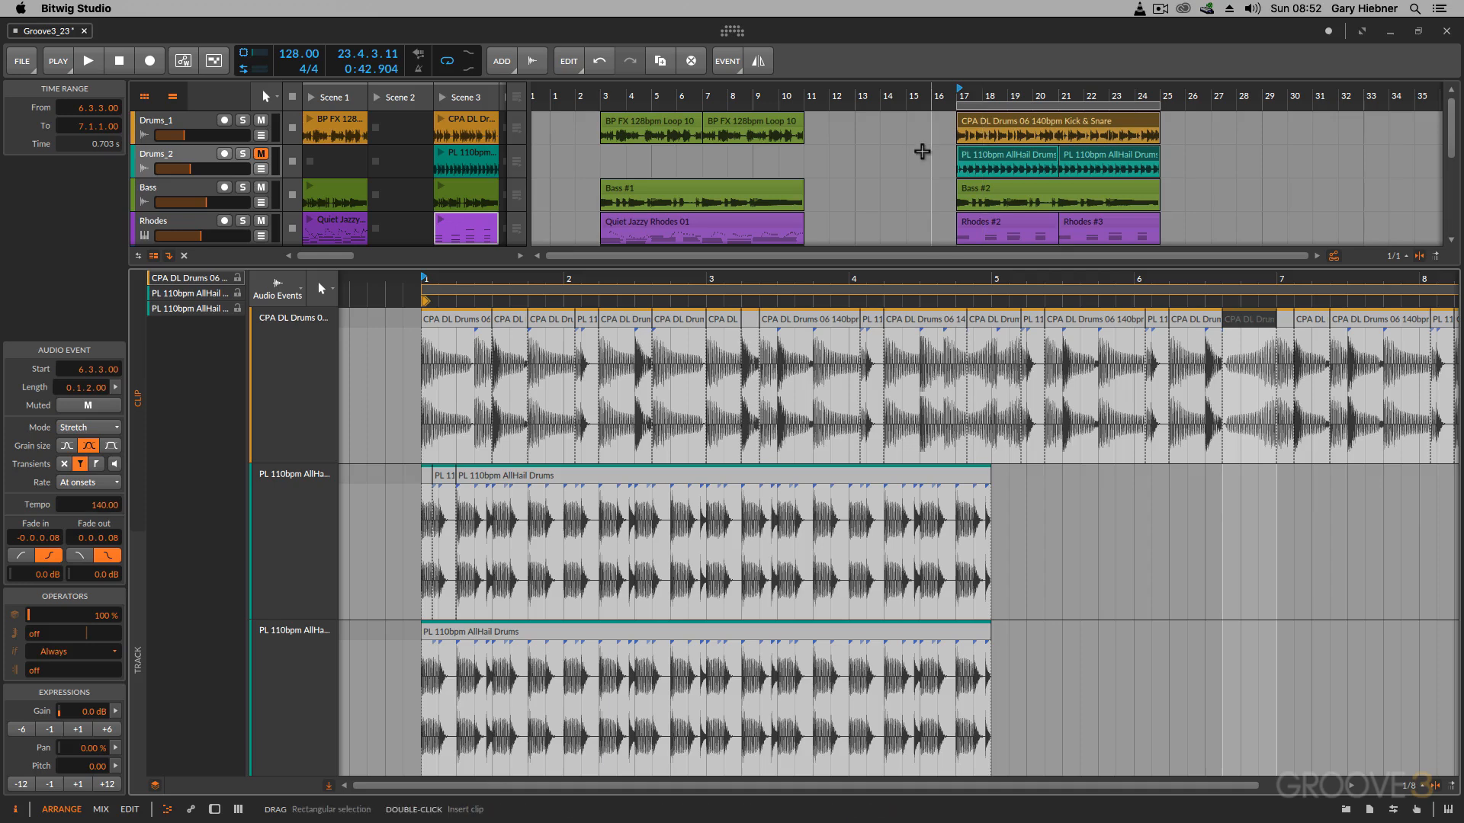
key(space)
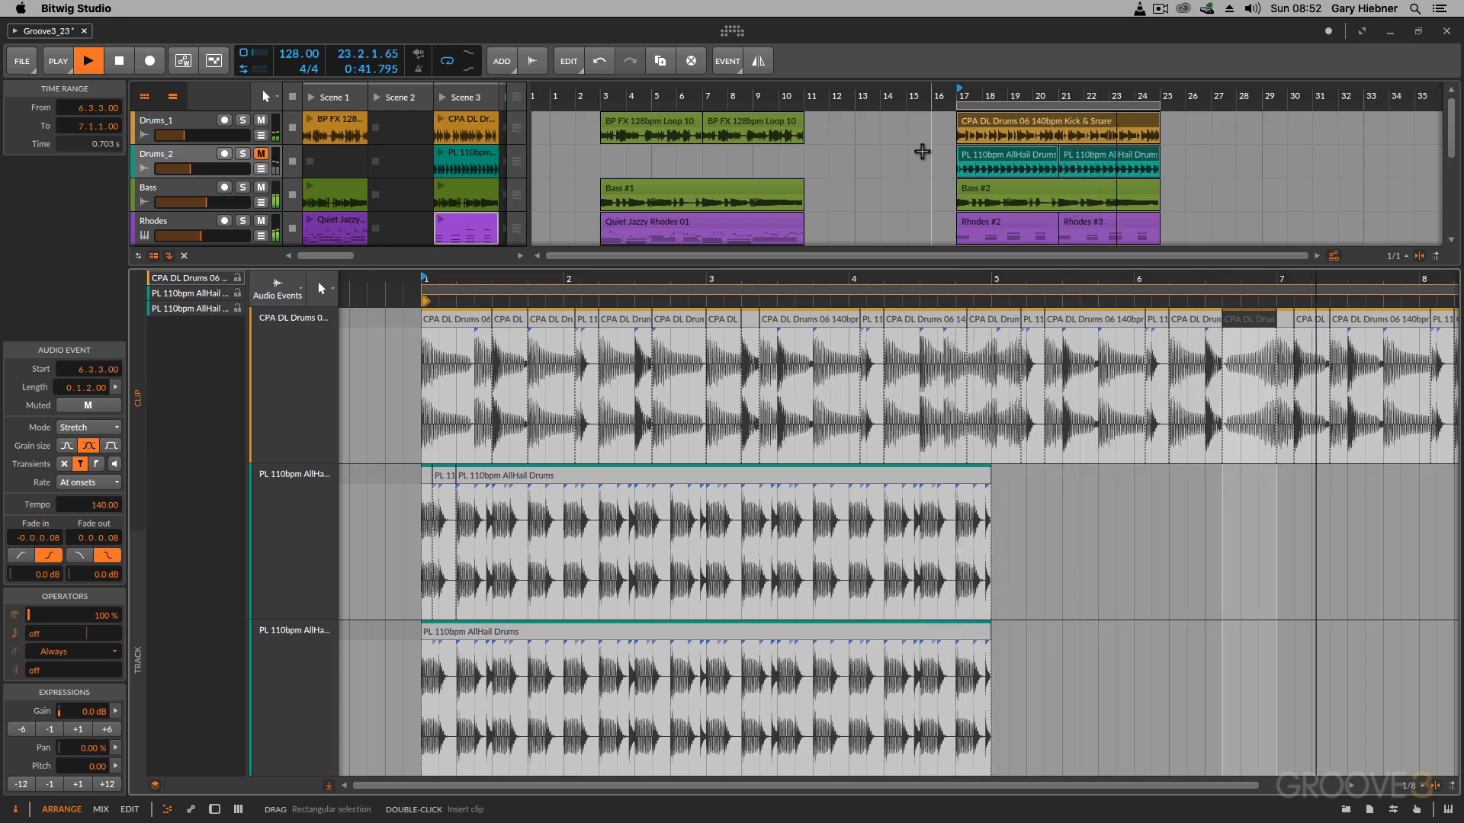
key(space)
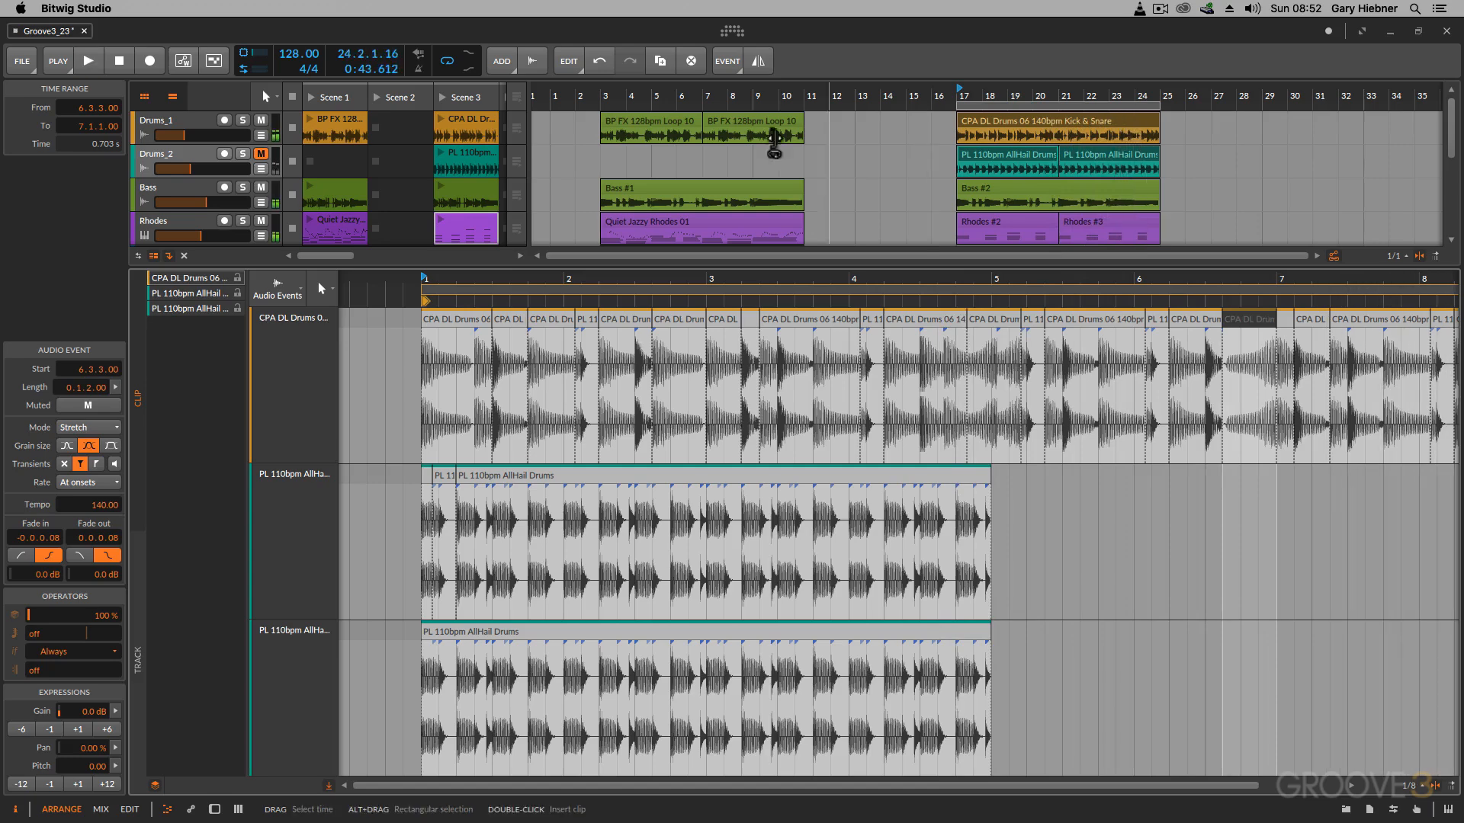
Step: Replace the reversed section starting at 4.4.2.31 with the AllHail slice between 3.3 and 3.4, extending its end to 5.1.4.34
click(991, 322)
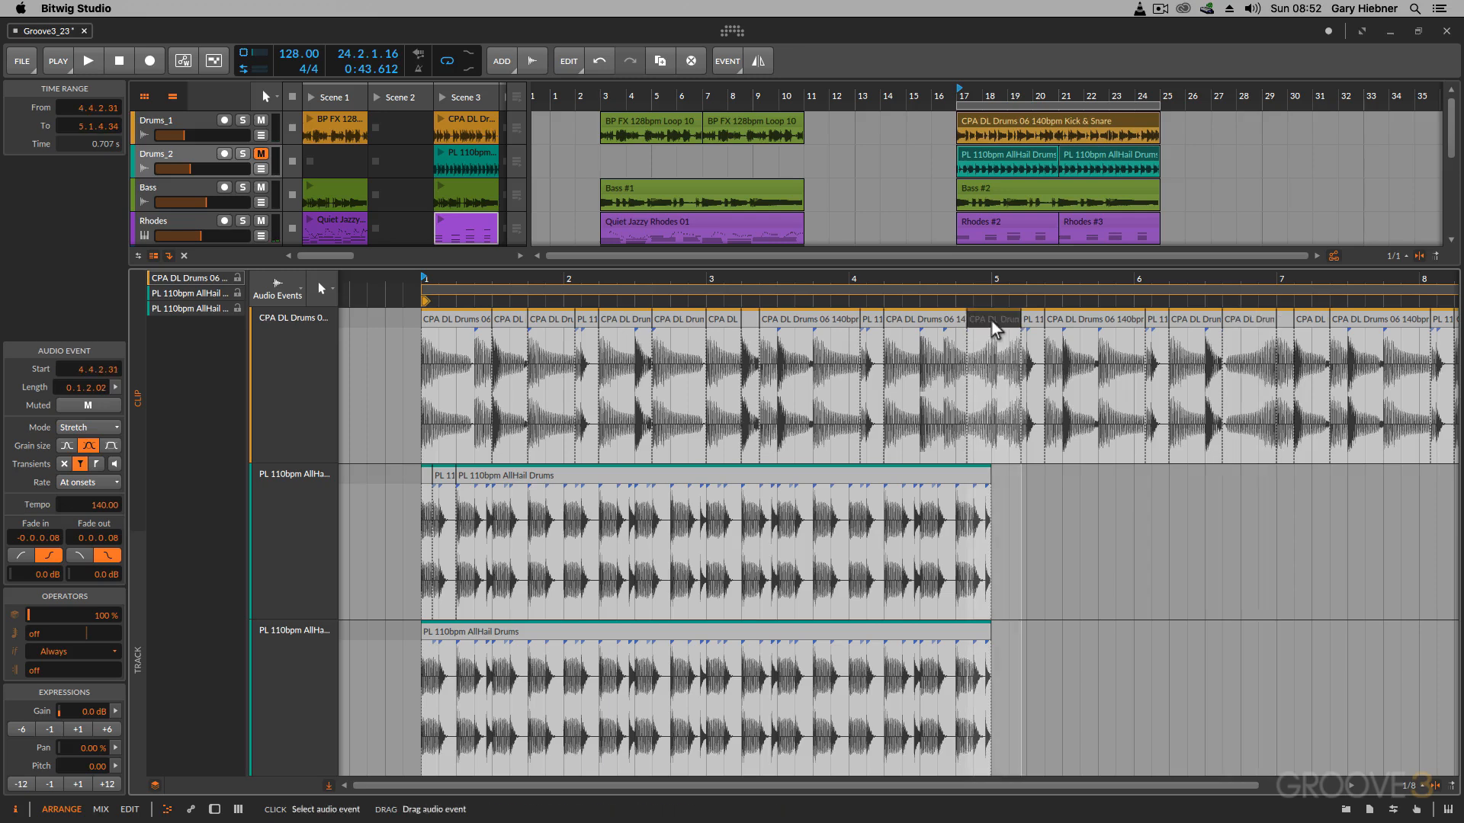
key(Delete)
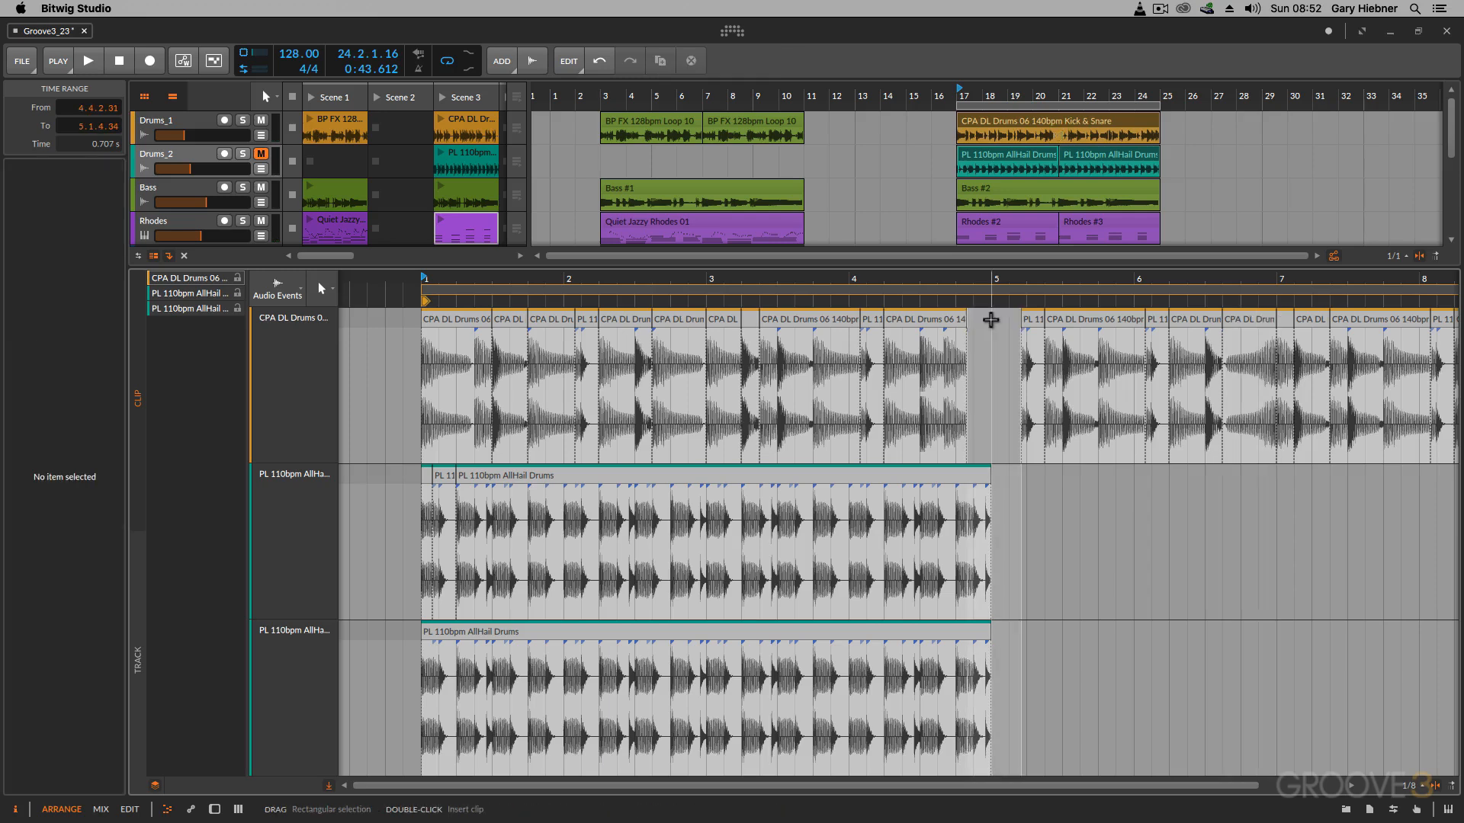
double_click(744, 488)
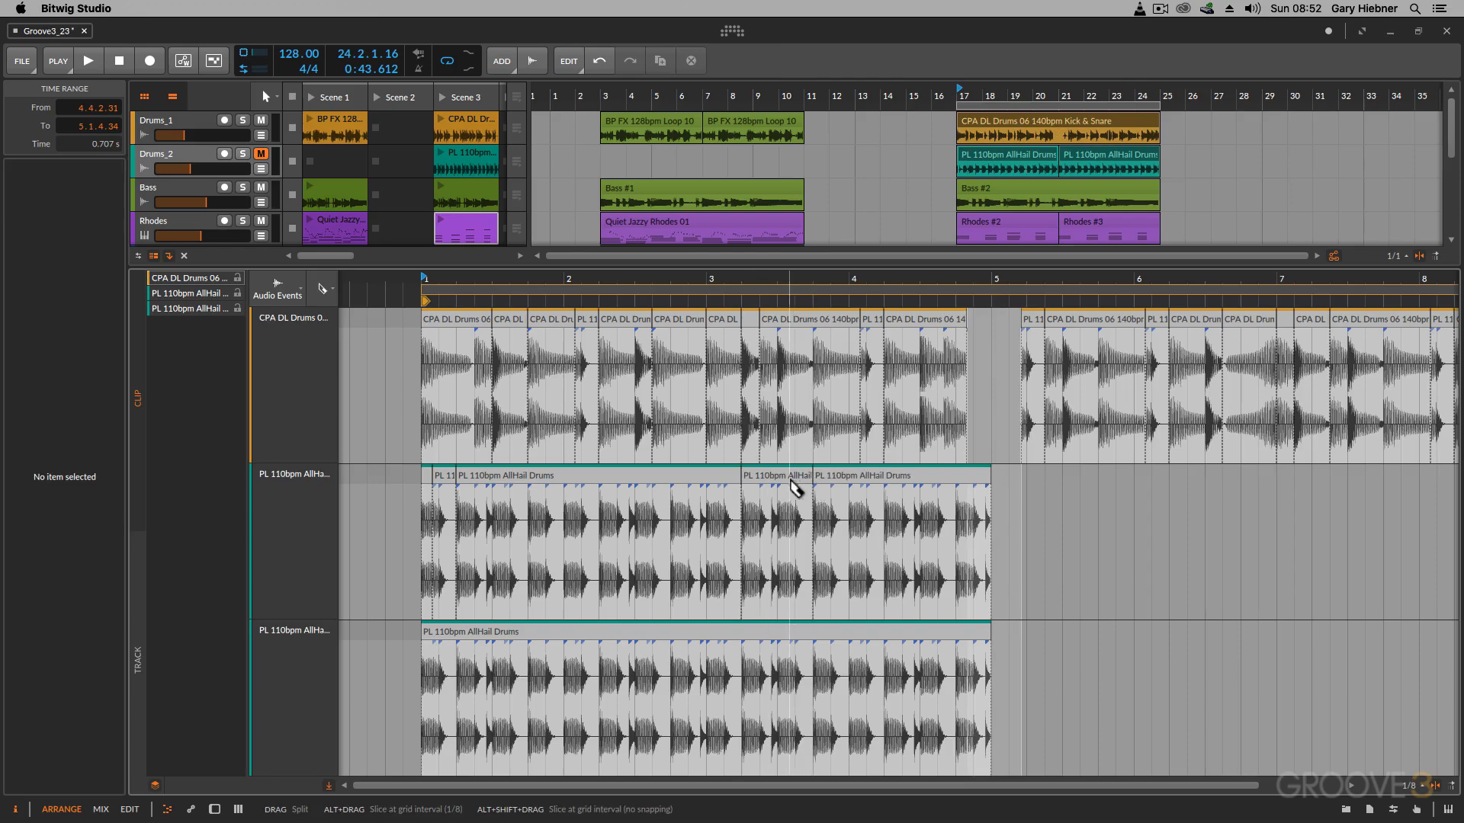
drag(809, 478, 988, 404)
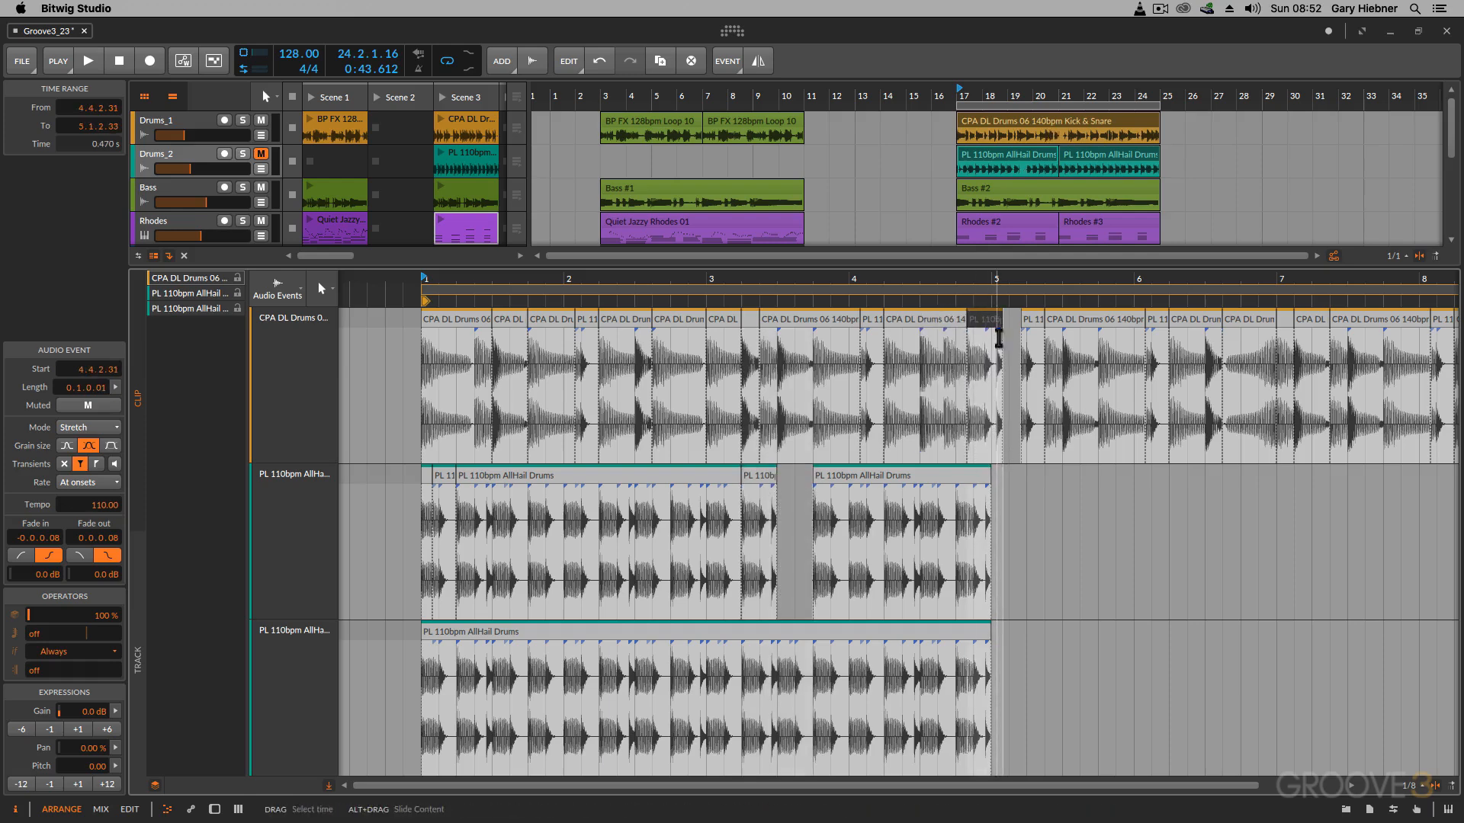
drag(1017, 320, 1021, 320)
Step: Raise the pitch of the inserted AllHail event to 12.00 and play the passage before and after the change
key(space)
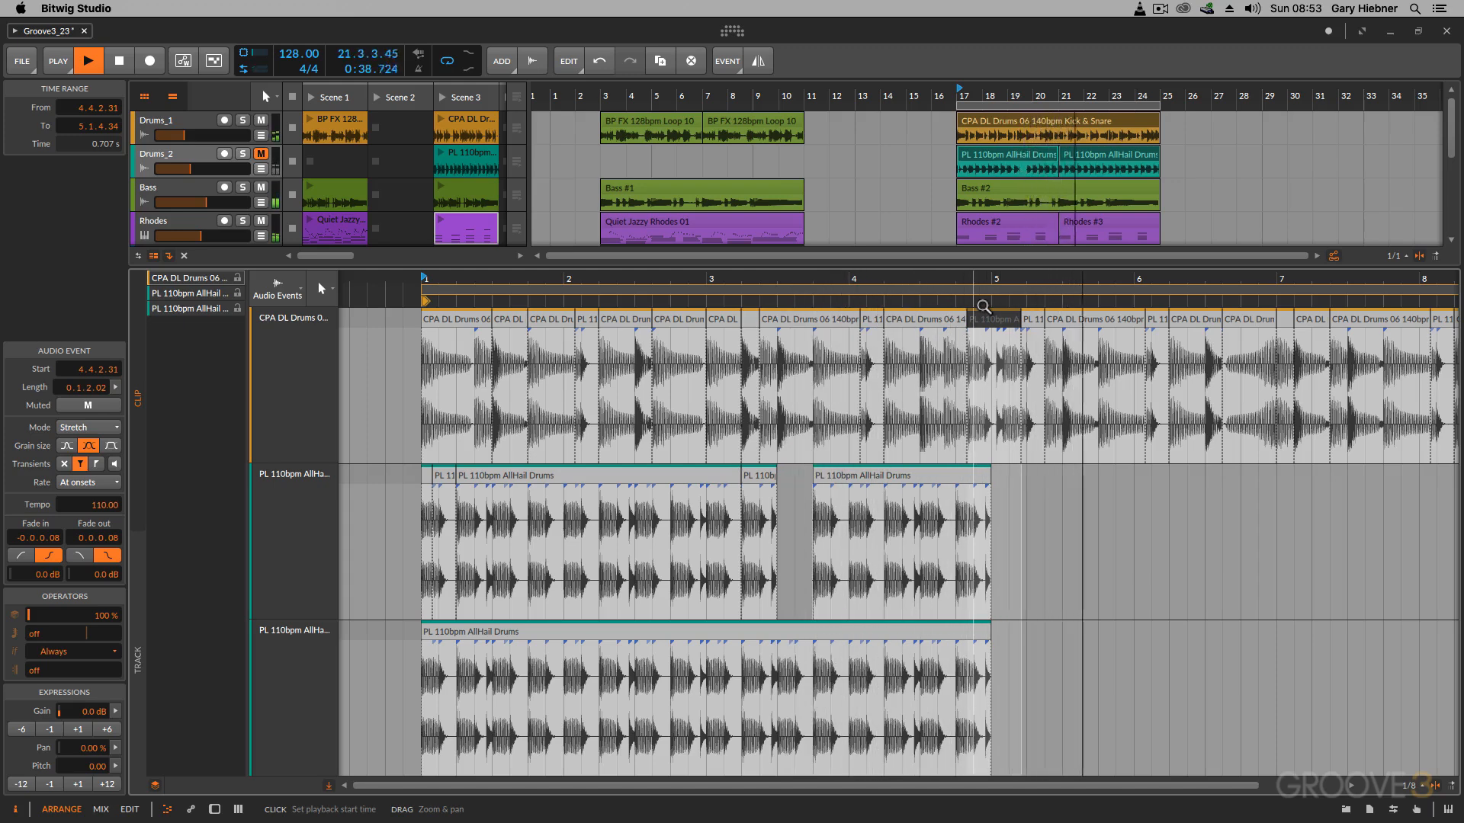
key(space)
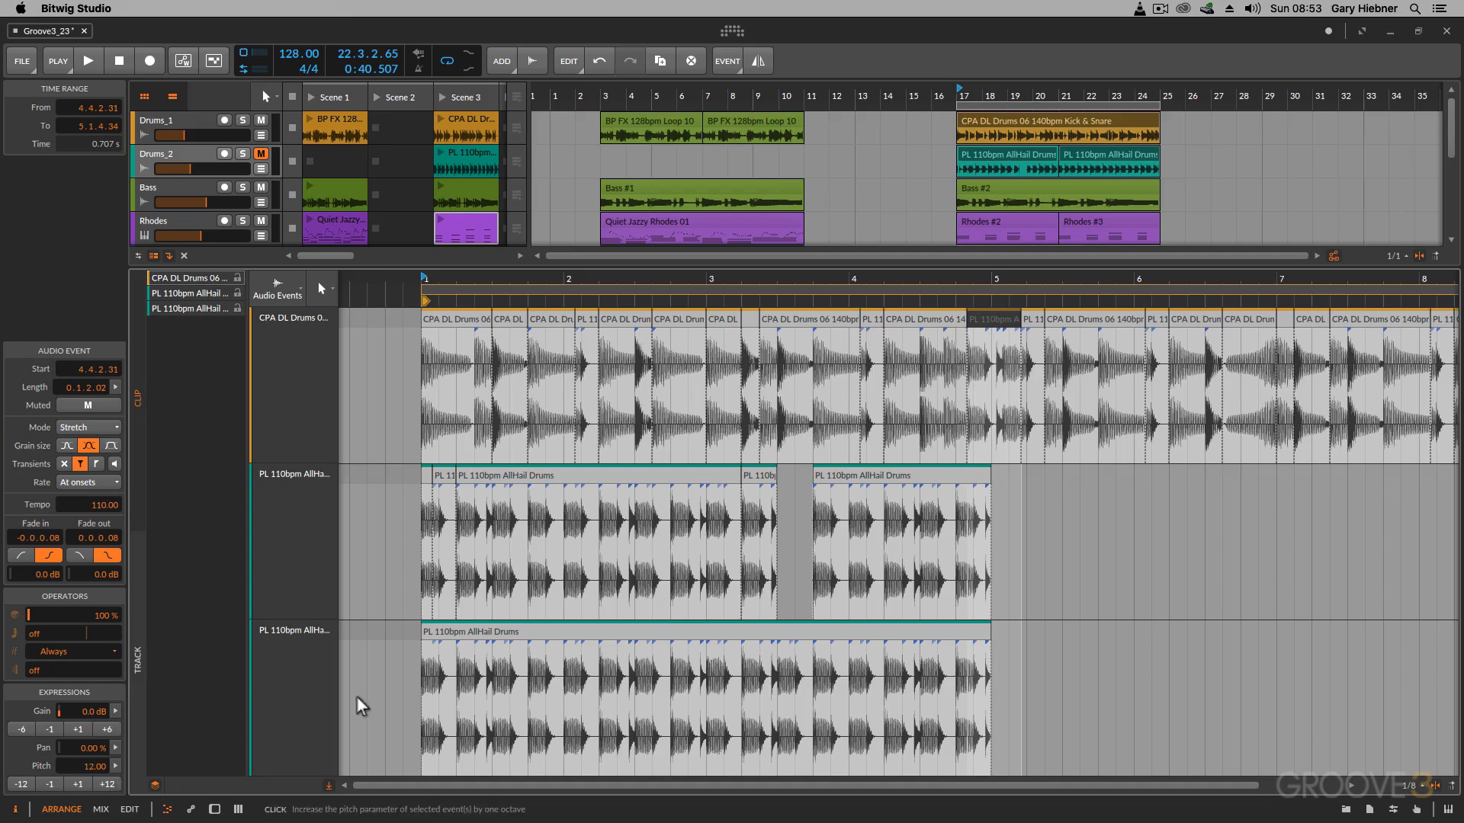
key(space)
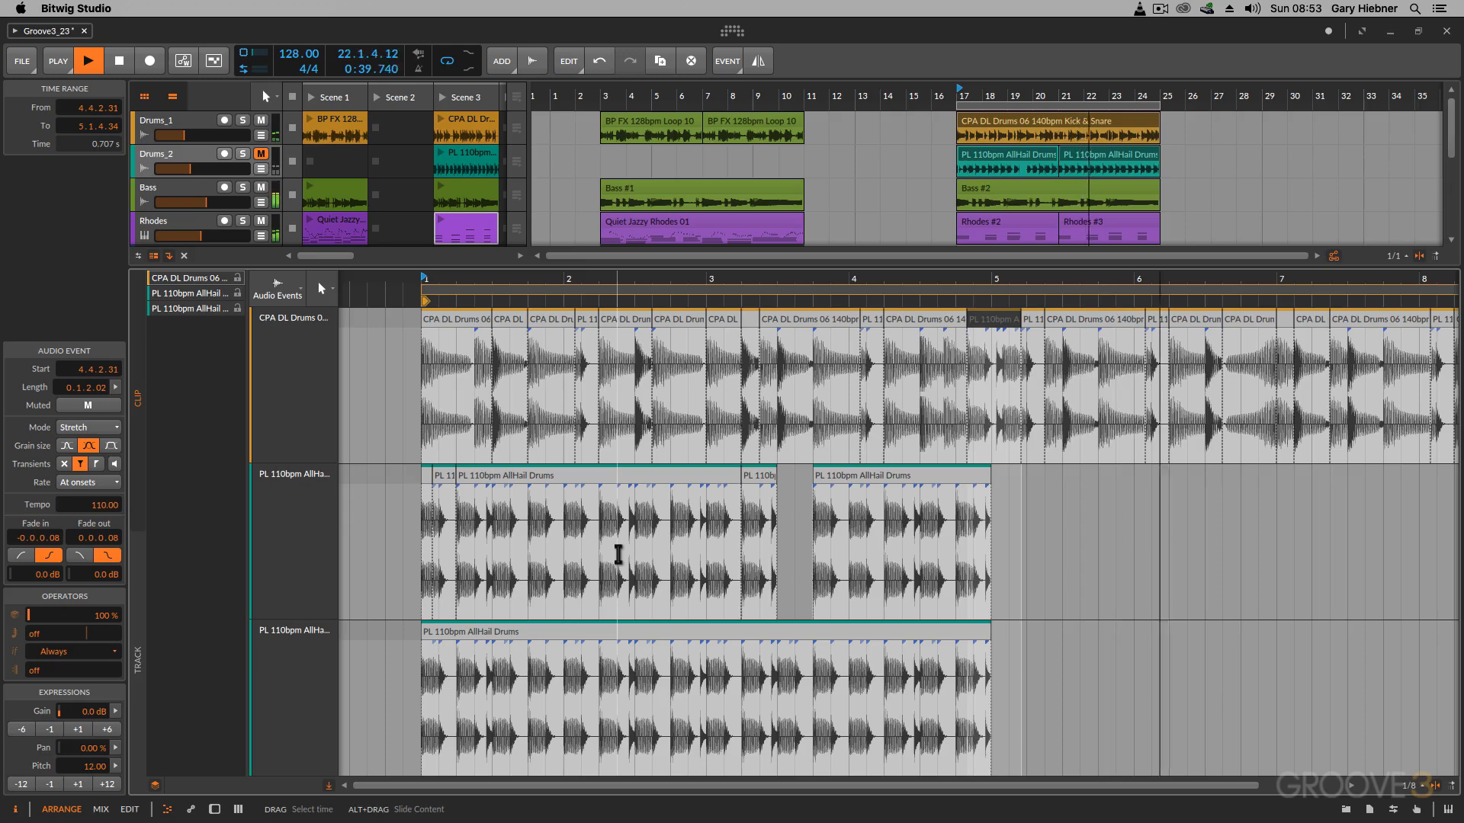
key(space)
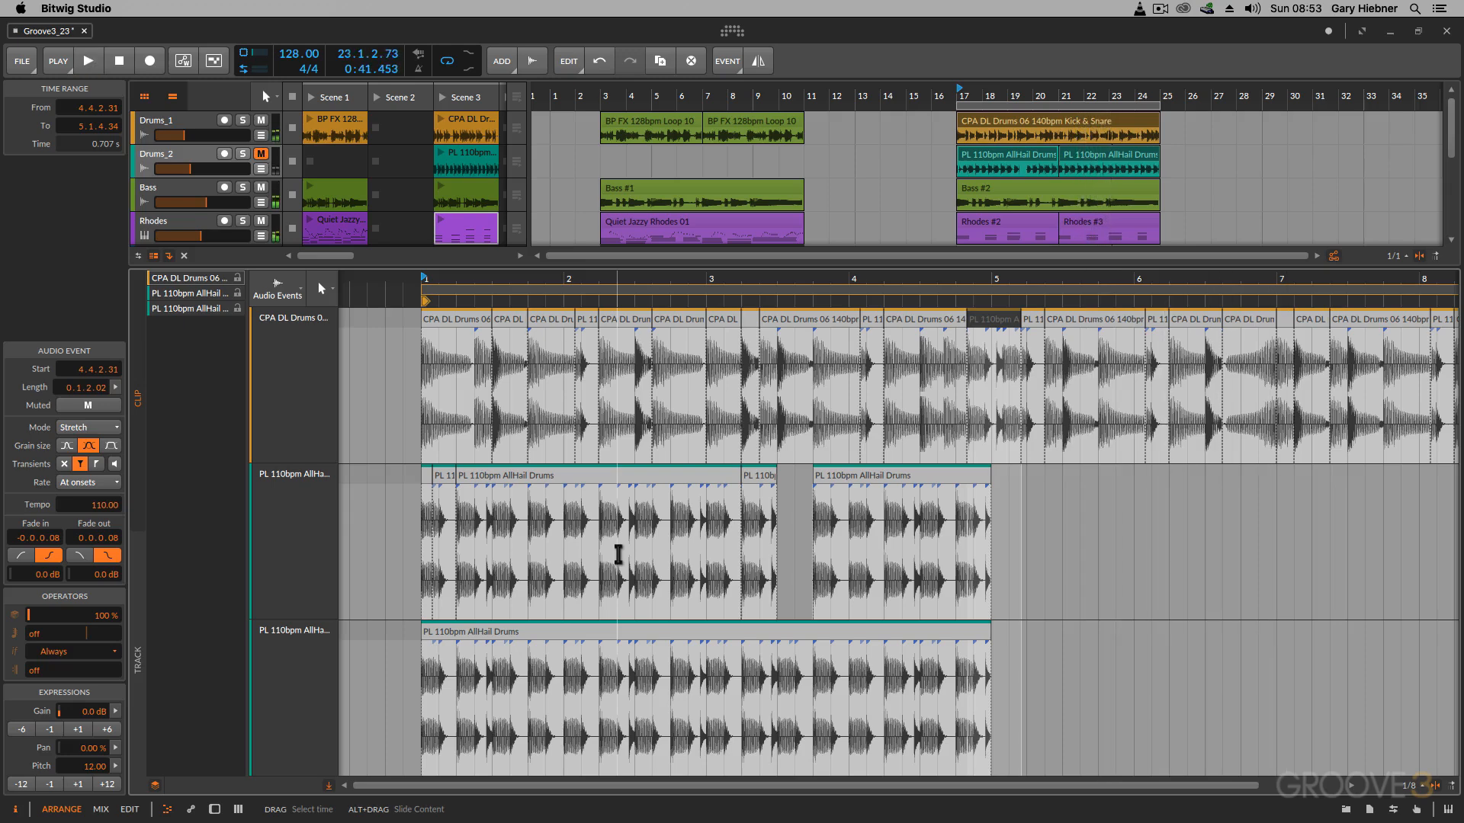
Step: Adjust the timing of the inserted AllHail event so it ends at 5.1.3.00, where the following AllHail slice starts, and play the result
click(990, 348)
click(978, 323)
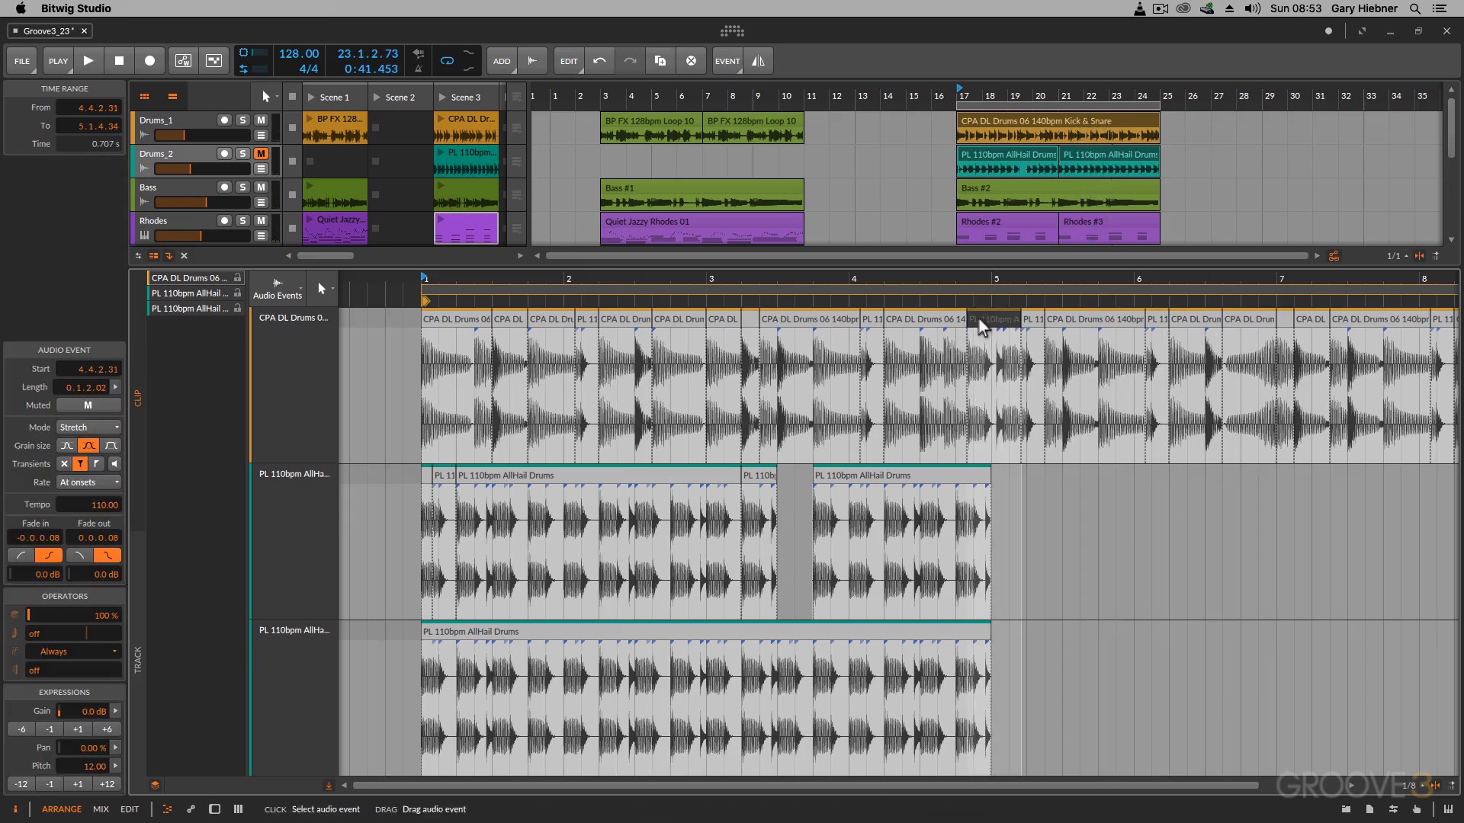
drag(969, 326, 1009, 320)
click(968, 321)
key(space)
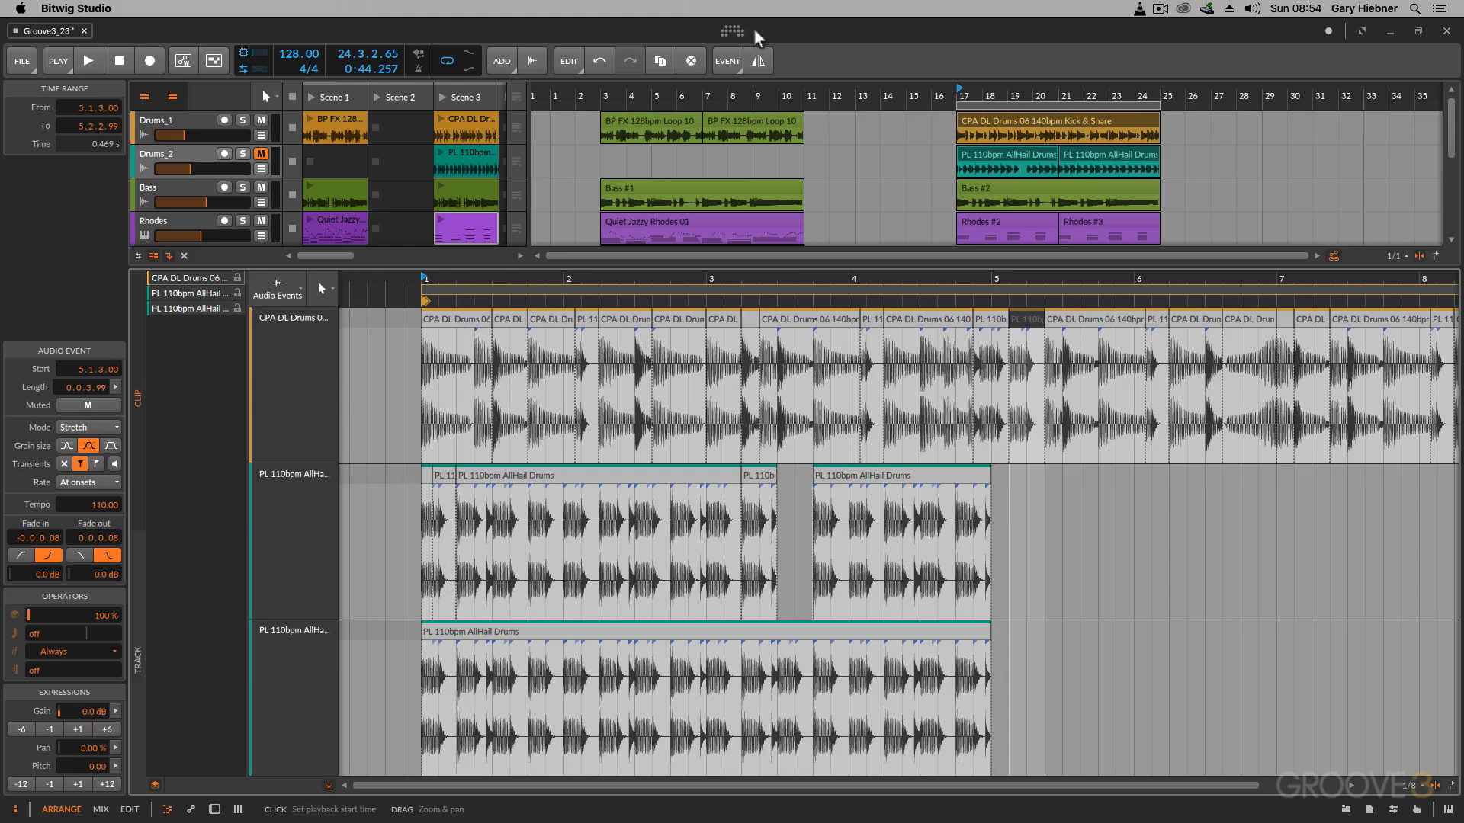
Step: Review the editing functions for the selected audio event and open the choice of audio editing views
click(724, 61)
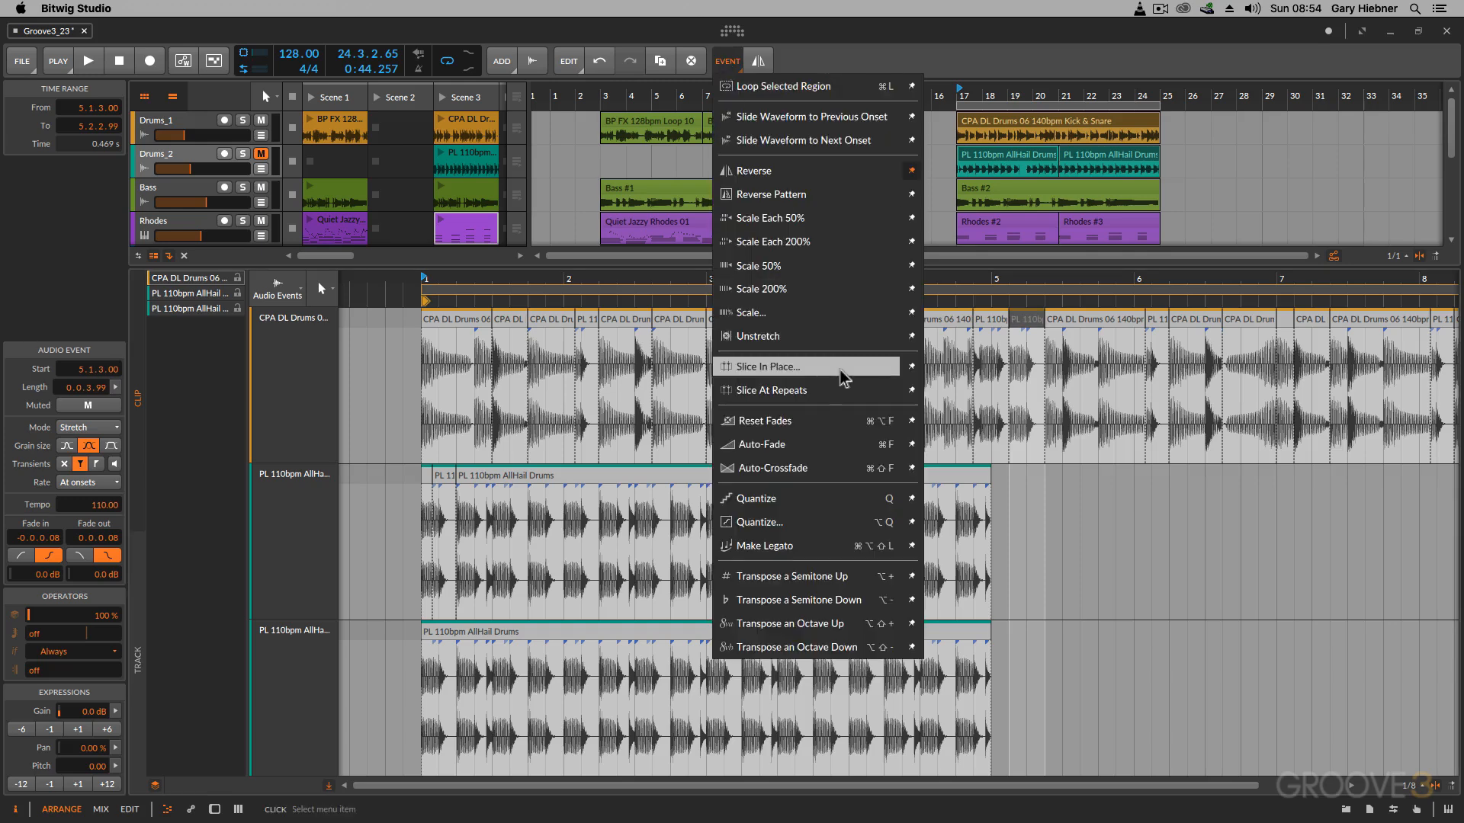
click(176, 442)
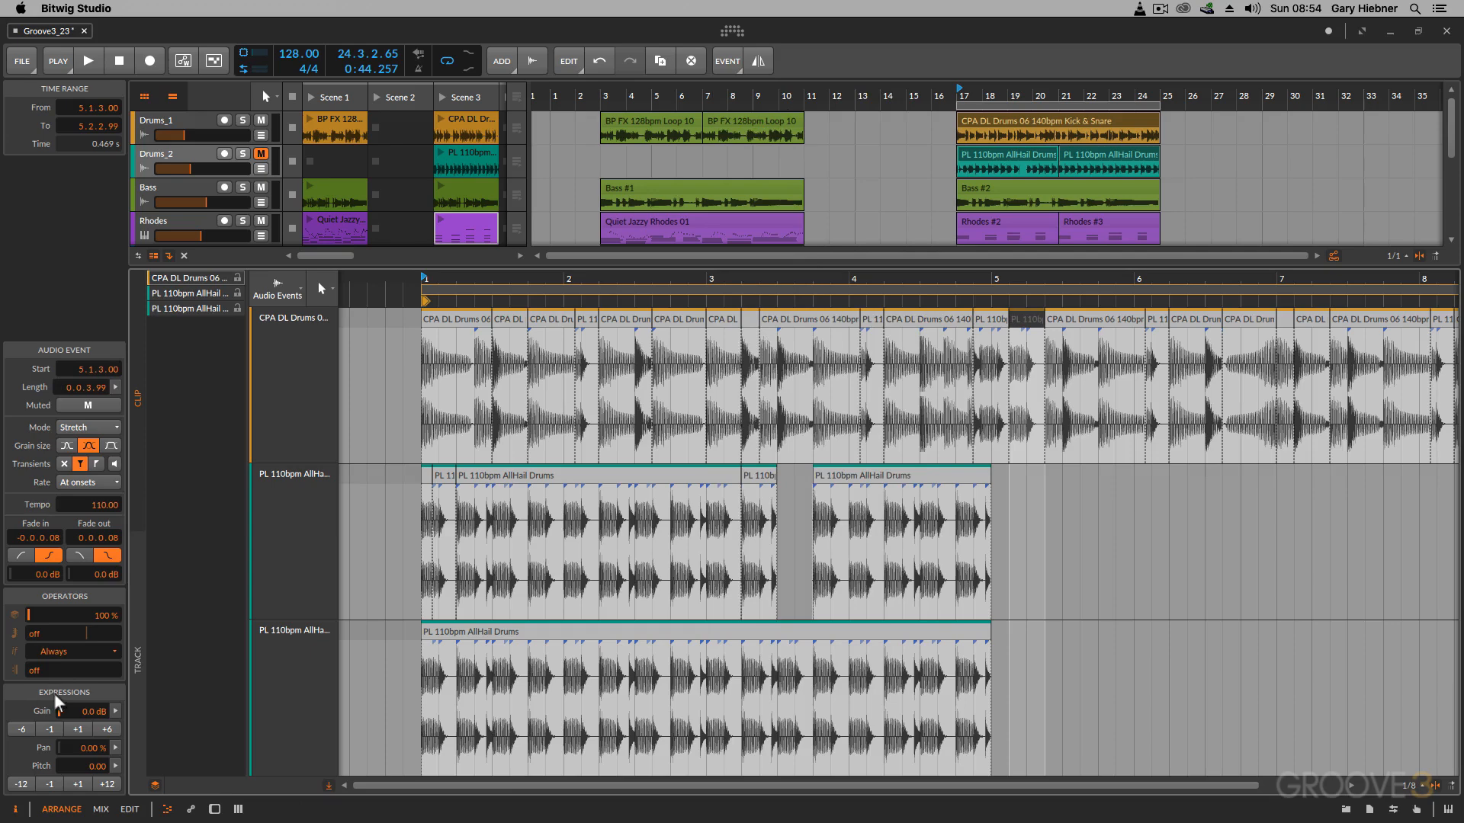
click(280, 299)
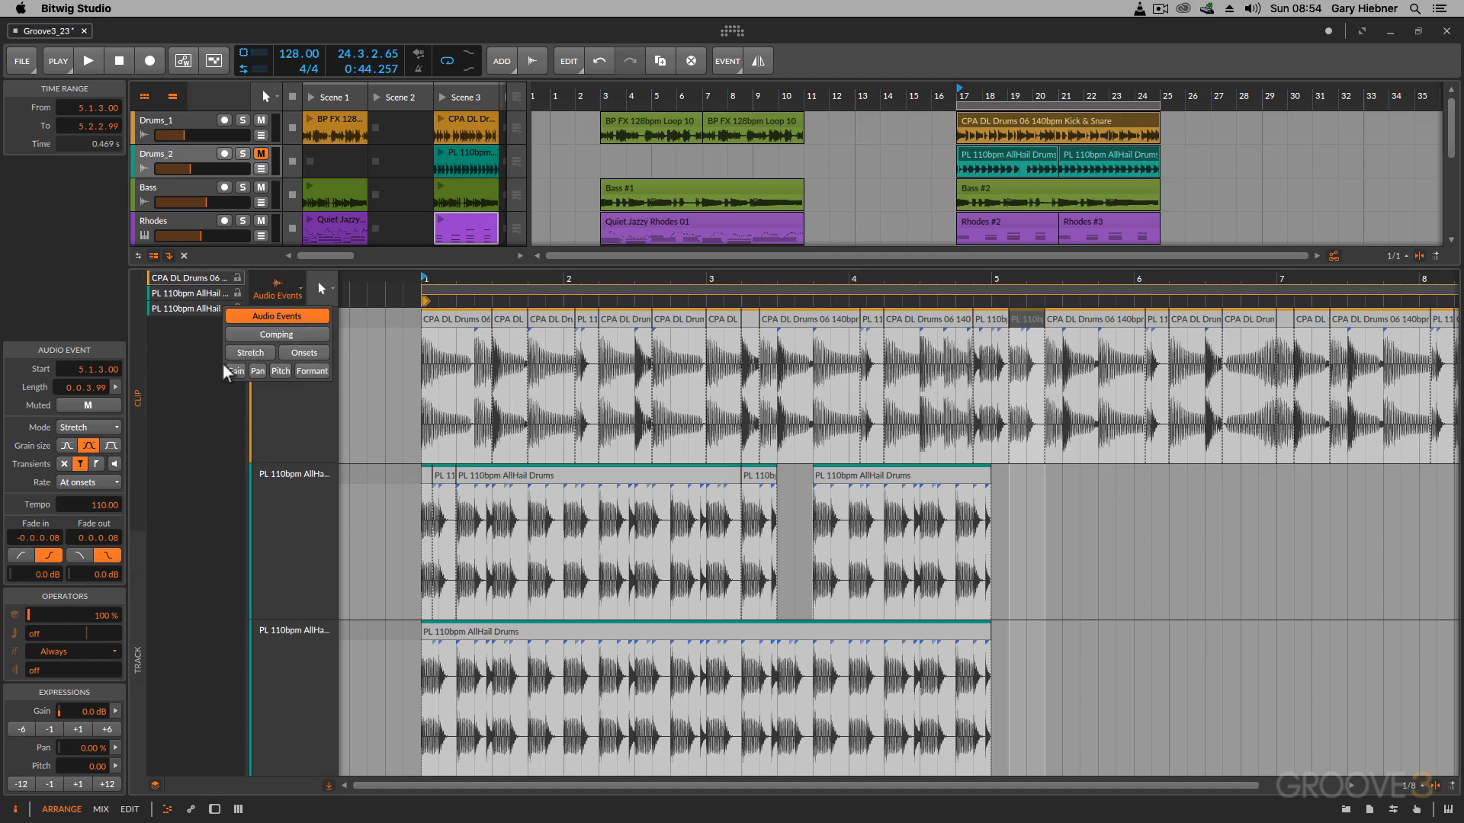